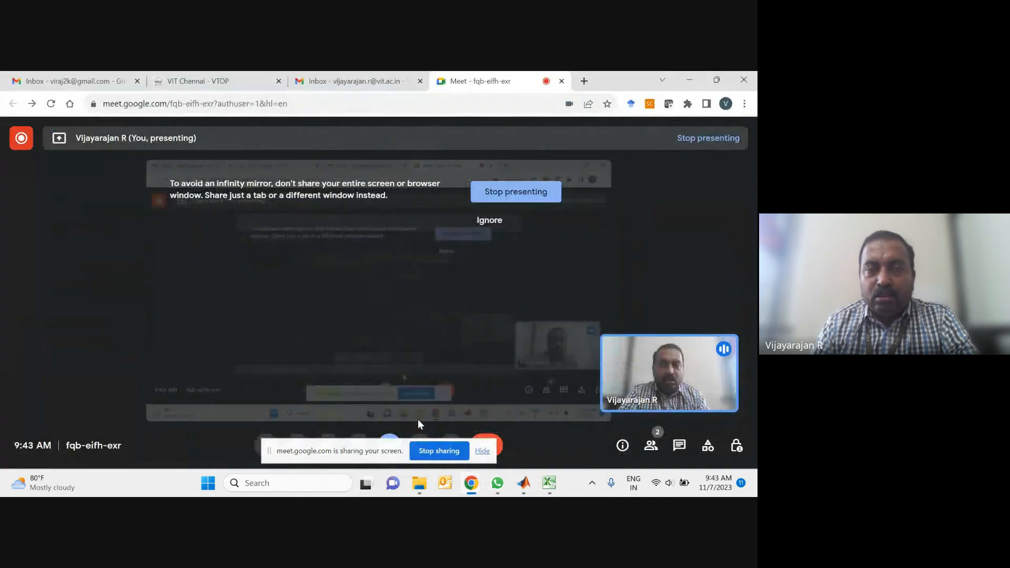
Step: Open a new browser tab and search for "uci machine learning repository"
{"action": "key", "text": "ctrl+t"}
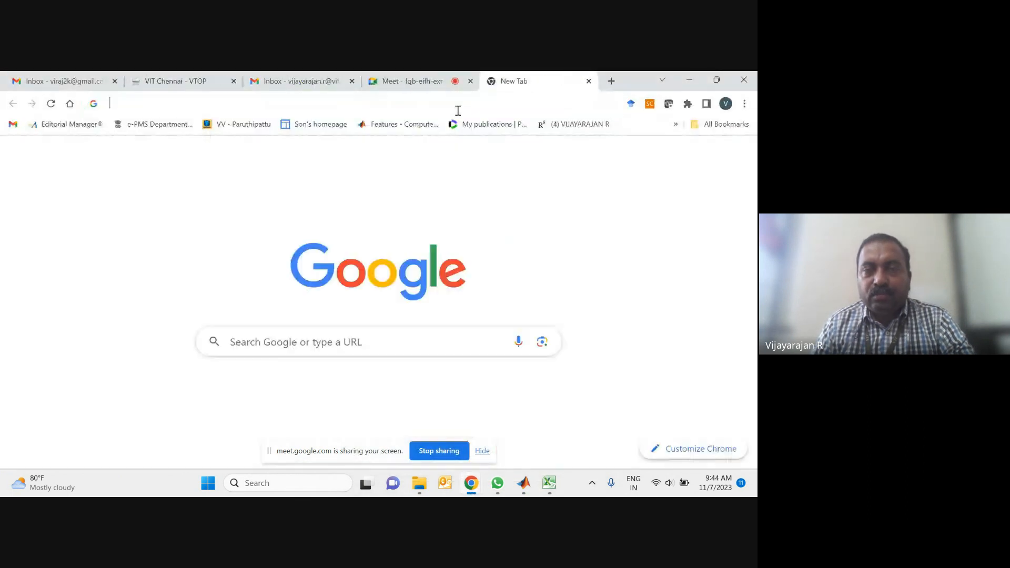
{"action": "left_click", "coordinate": [459, 109]}
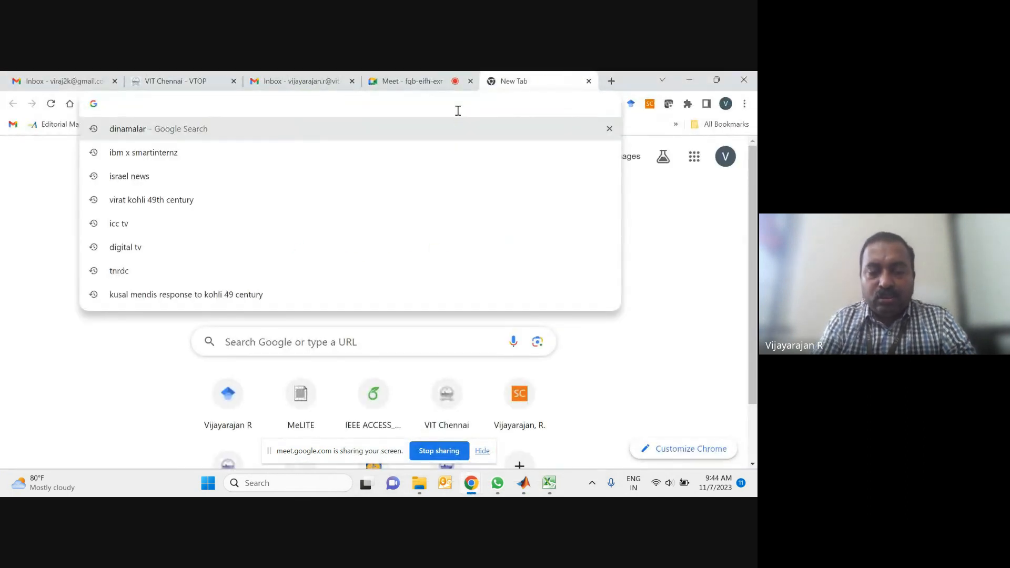
{"action": "type", "text": "uci"}
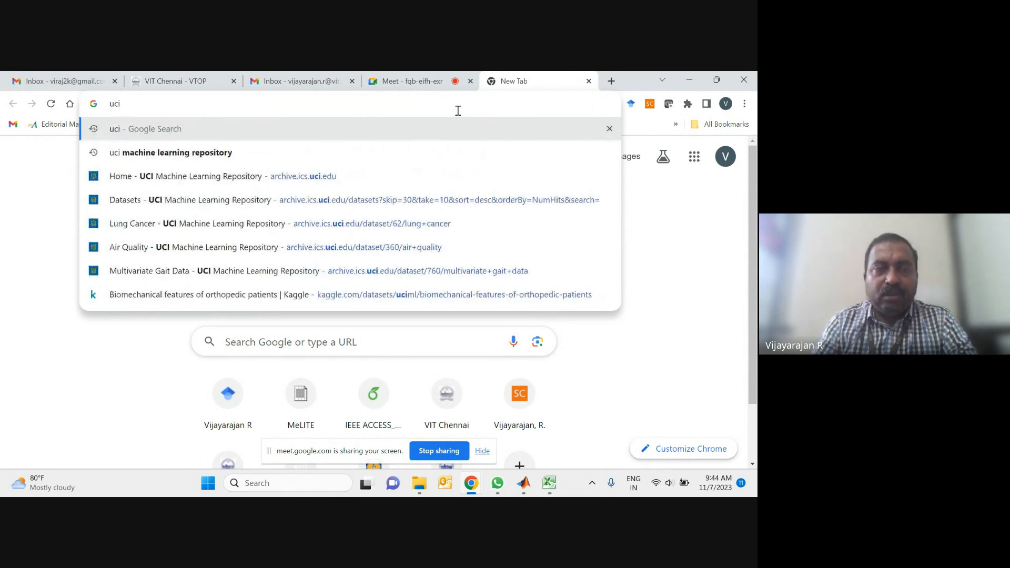
{"action": "left_click", "coordinate": [216, 153]}
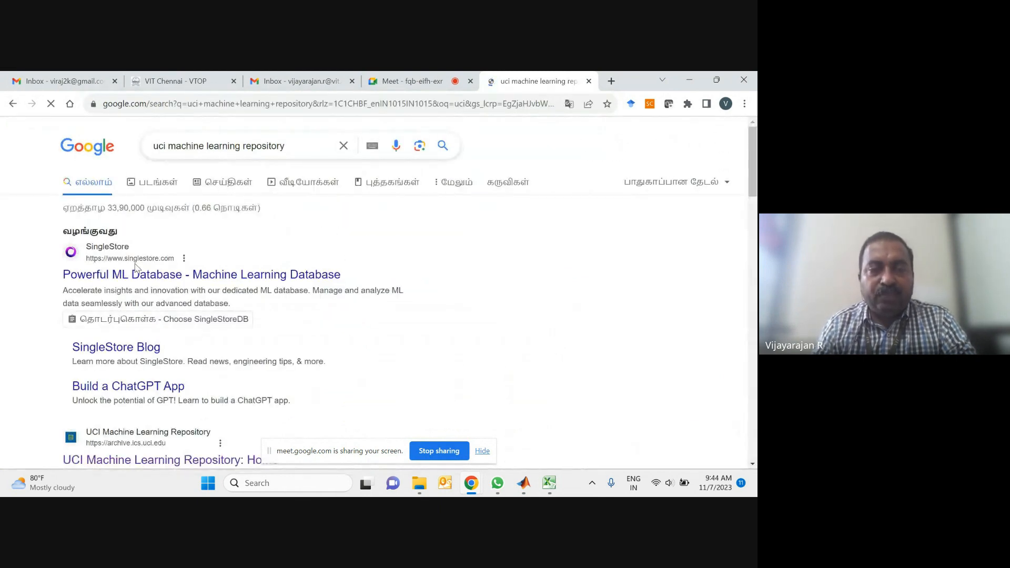
Step: Scroll through the UCI Machine Learning Repository homepage's popular and new datasets
{"action": "scroll", "coordinate": [187, 329], "scroll_direction": "down", "scroll_amount": 1}
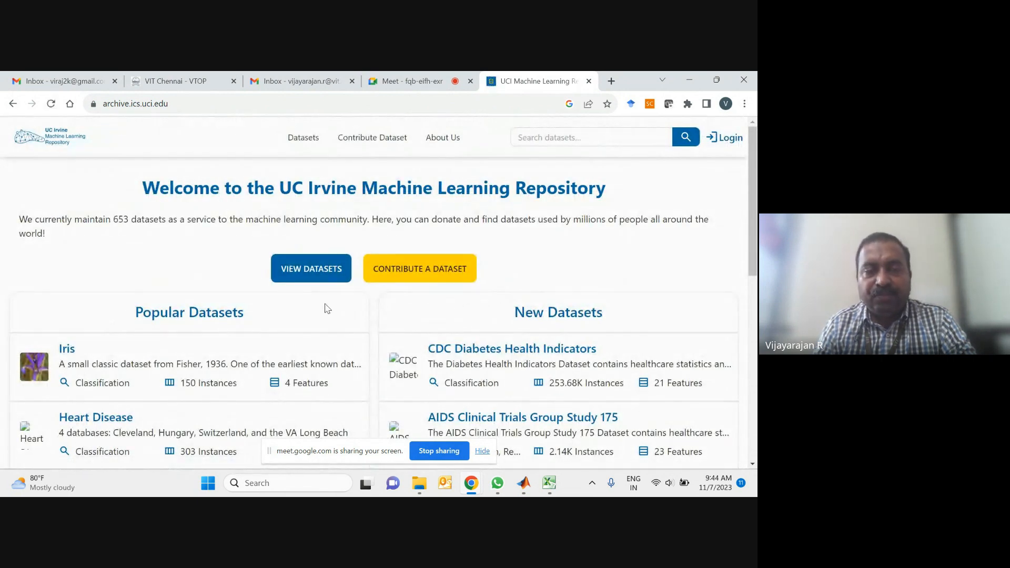
{"action": "scroll", "coordinate": [328, 309], "scroll_direction": "down", "scroll_amount": 5}
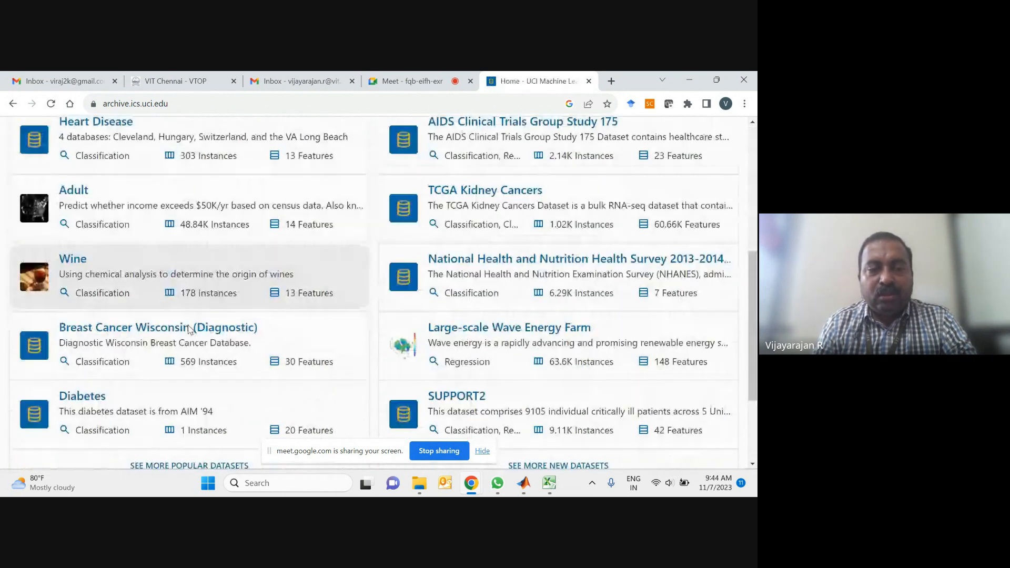
{"action": "scroll", "coordinate": [190, 329], "scroll_direction": "down", "scroll_amount": 1}
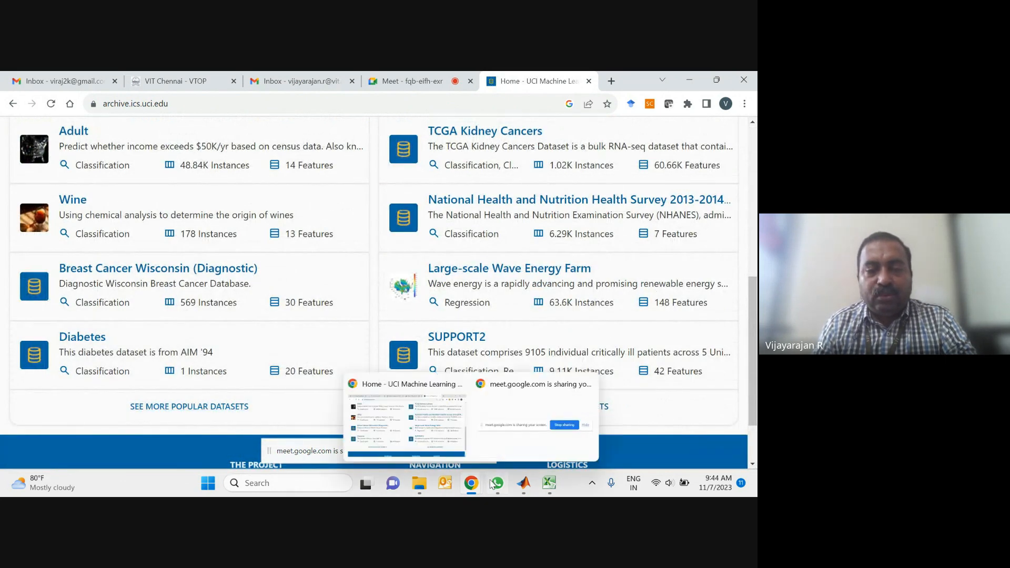
Step: Switch to File Explorer and open the pinned liver+disorders folder
{"action": "mouse_move", "coordinate": [419, 483]}
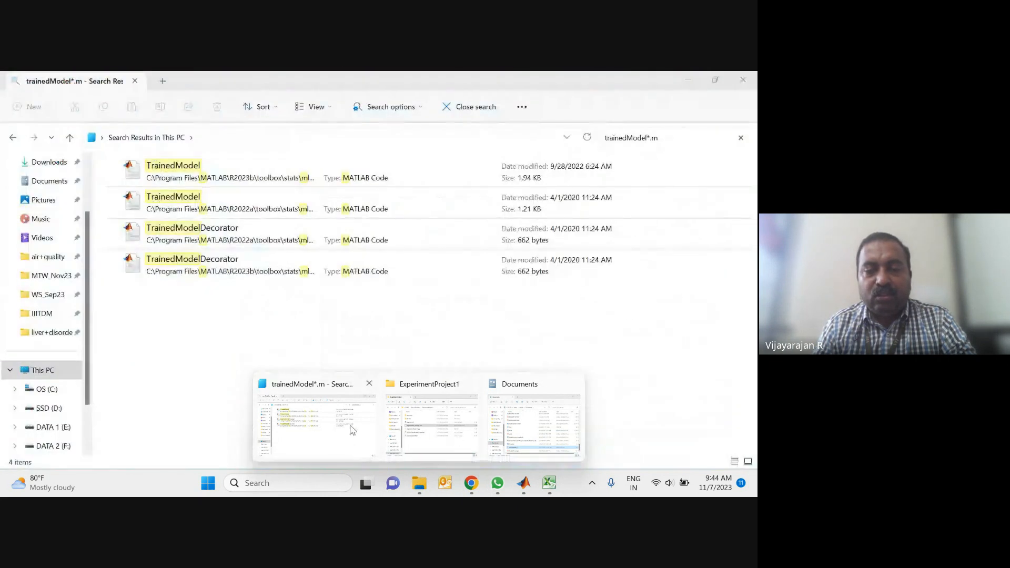
{"action": "left_click", "coordinate": [339, 429]}
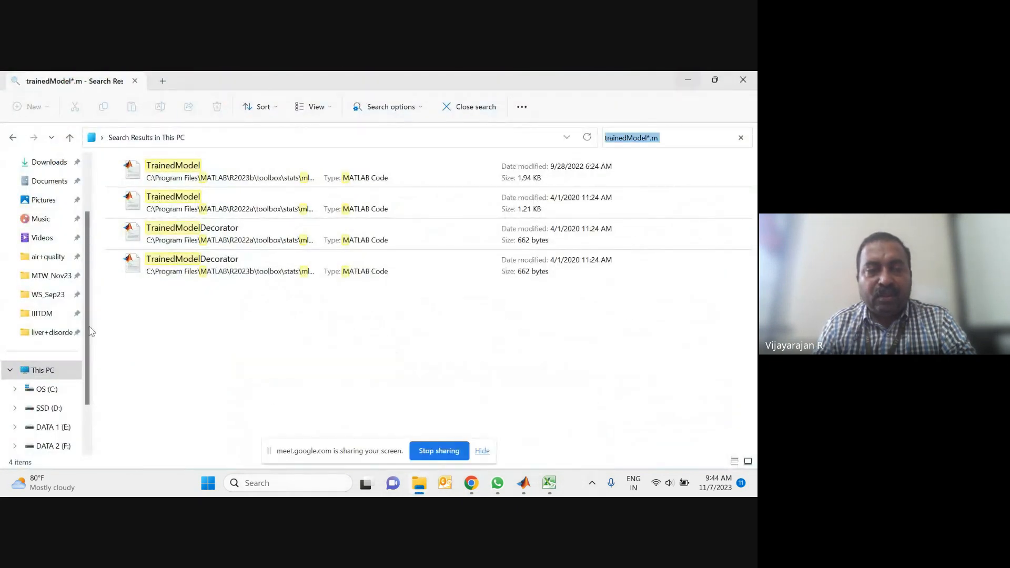
{"action": "left_click", "coordinate": [53, 332]}
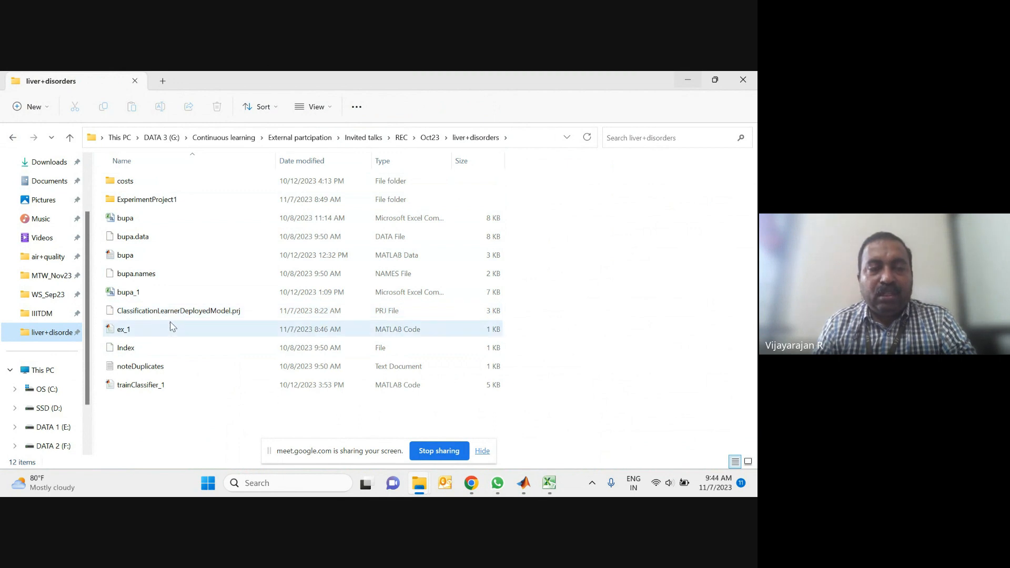
Step: Open bupa.data with Notepad and maximize the window
{"action": "double_click", "coordinate": [151, 241]}
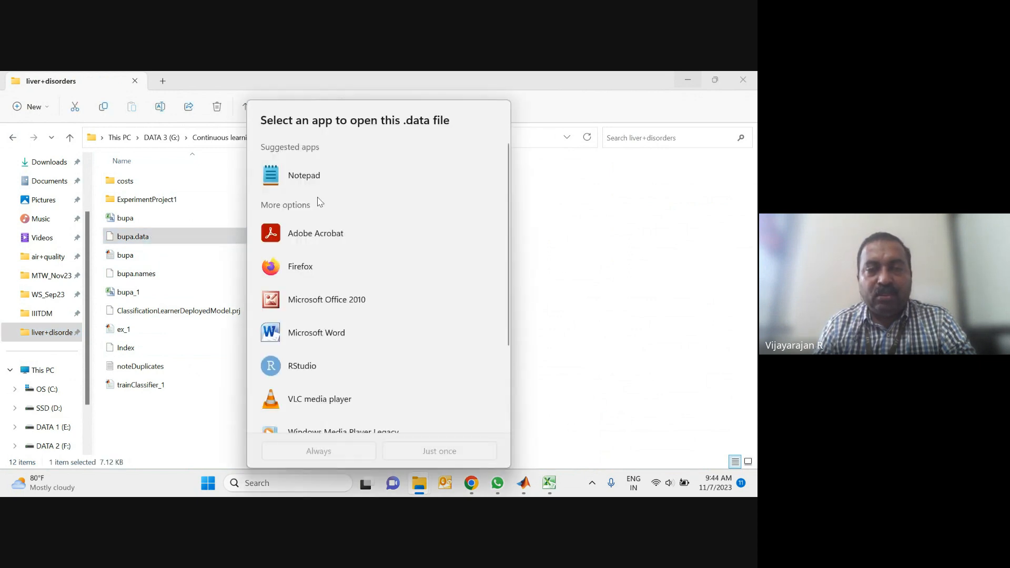
{"action": "double_click", "coordinate": [326, 182]}
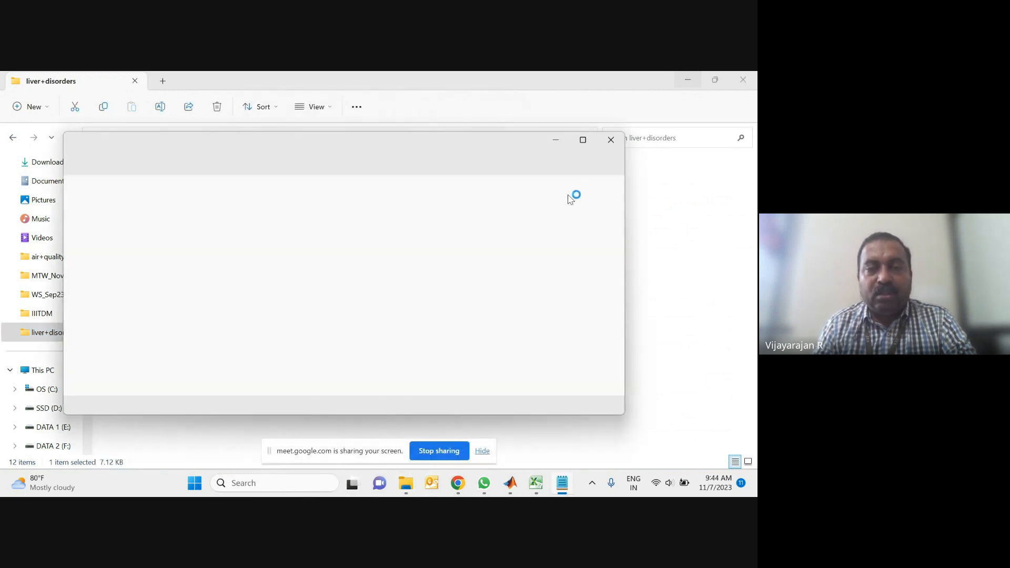
{"action": "left_click", "coordinate": [582, 139]}
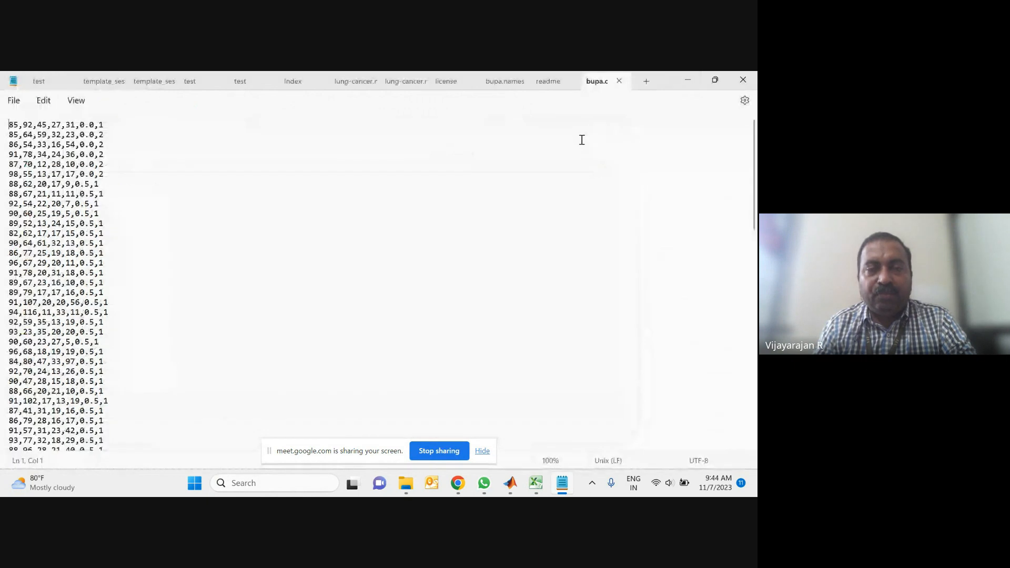
Step: Save the data file as a copy named bupa11.csv in the same folder
{"action": "left_click", "coordinate": [13, 103]}
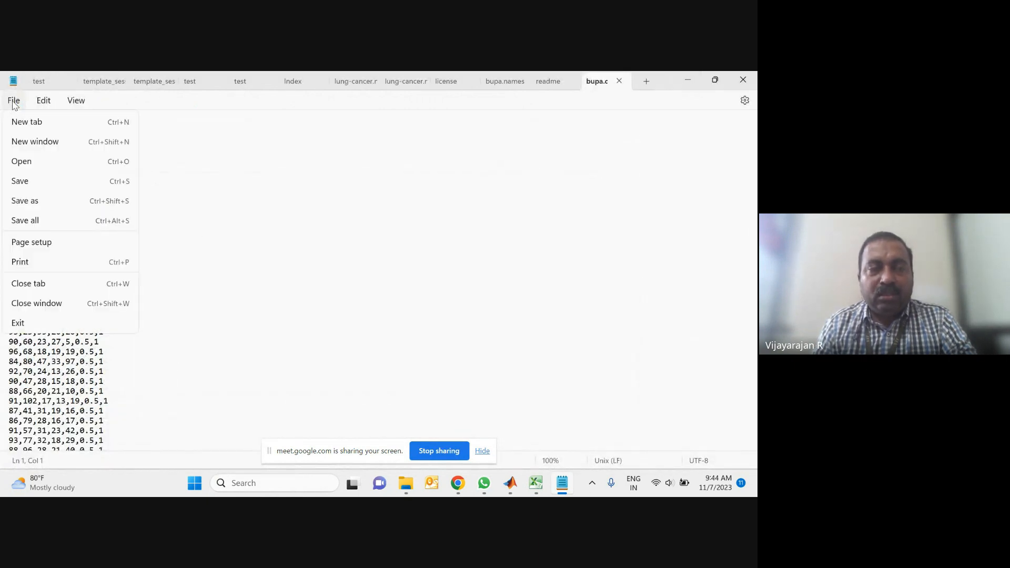
{"action": "left_click", "coordinate": [26, 203]}
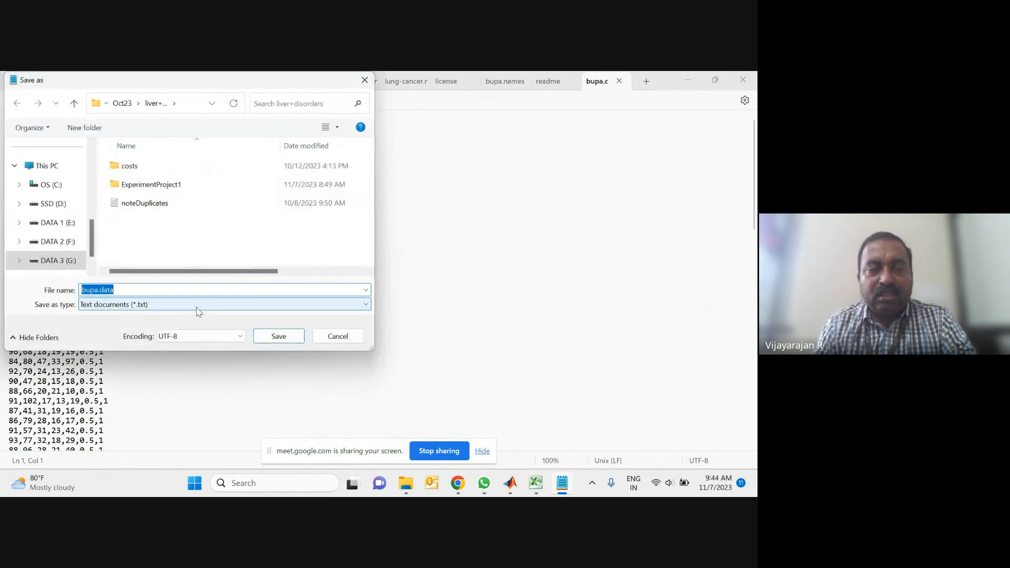
{"action": "left_click", "coordinate": [169, 291]}
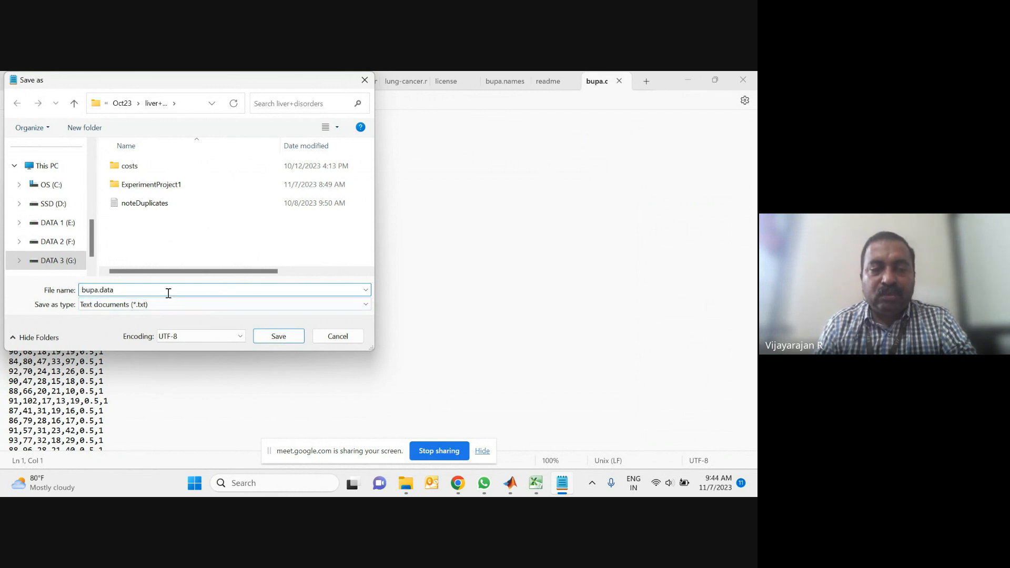
{"action": "key", "text": "BackSpace"}
{"action": "key", "text": "BackSpace"}
{"action": "key", "text": "BackSpace"}
{"action": "key", "text": "BackSpace"}
{"action": "key", "text": "BackSpace"}
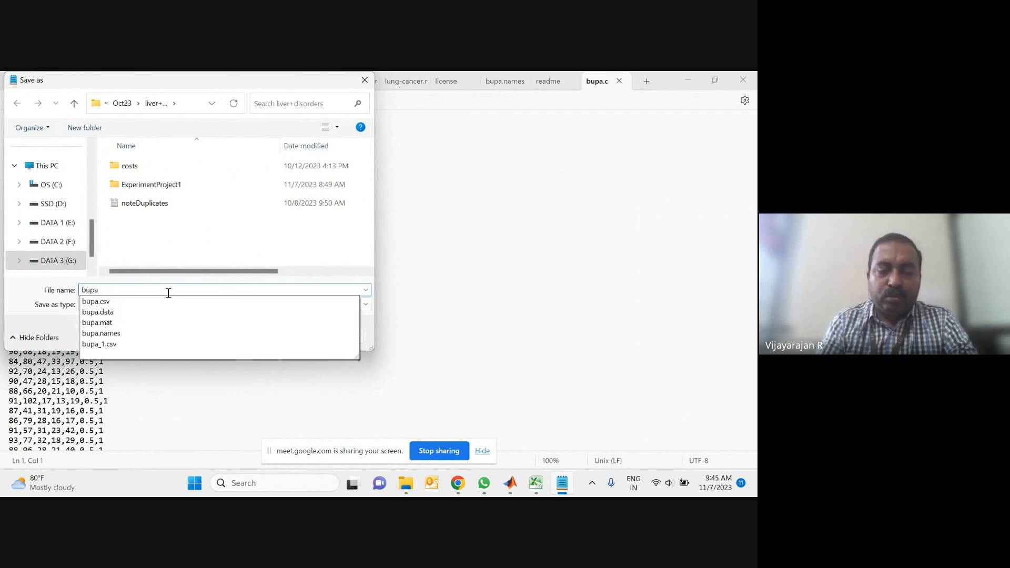
{"action": "type", "text": "11.csv"}
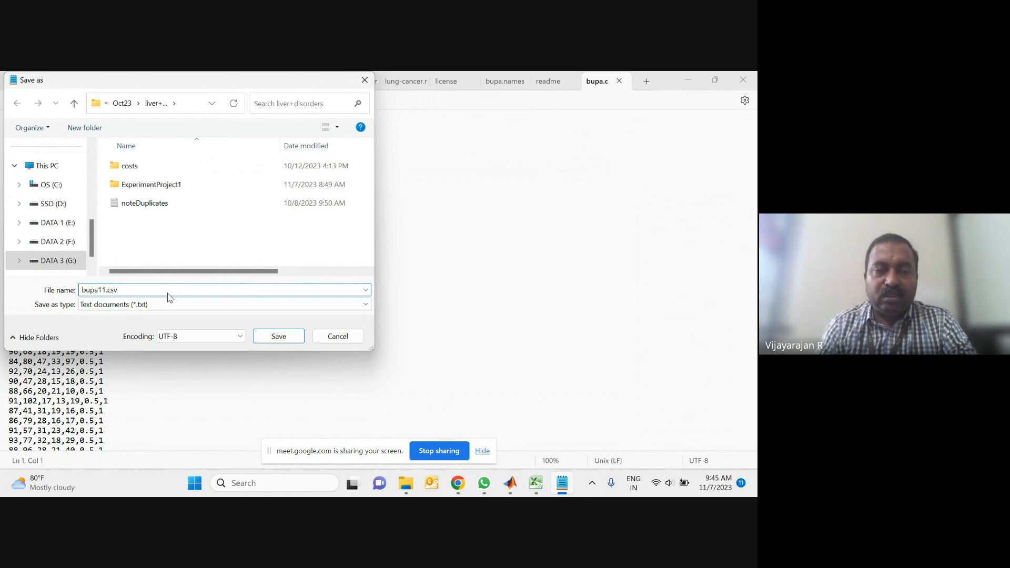
{"action": "left_click", "coordinate": [276, 336]}
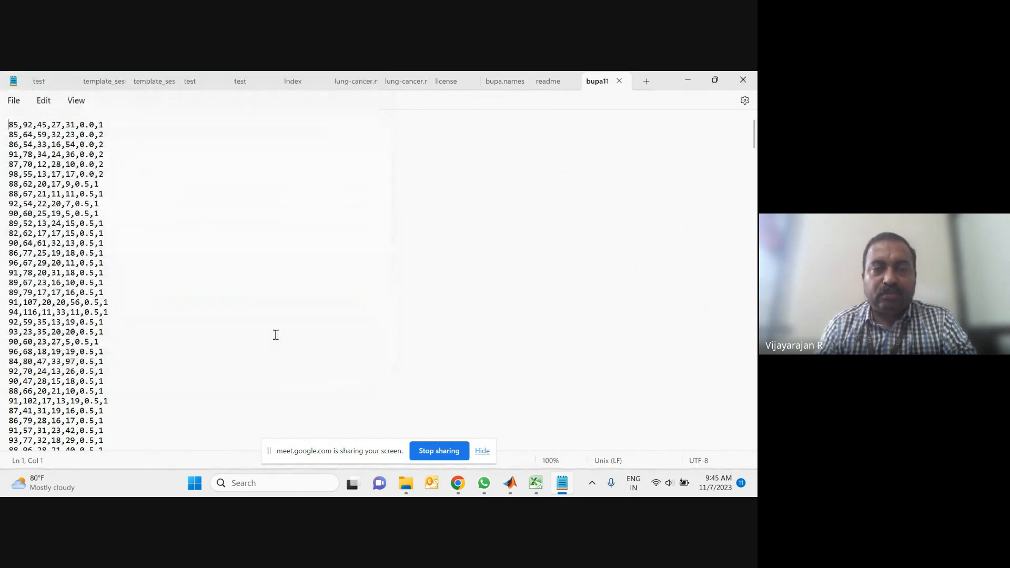
Step: Return to the liver+disorders folder and open bupa11.csv in Excel
{"action": "mouse_move", "coordinate": [408, 488]}
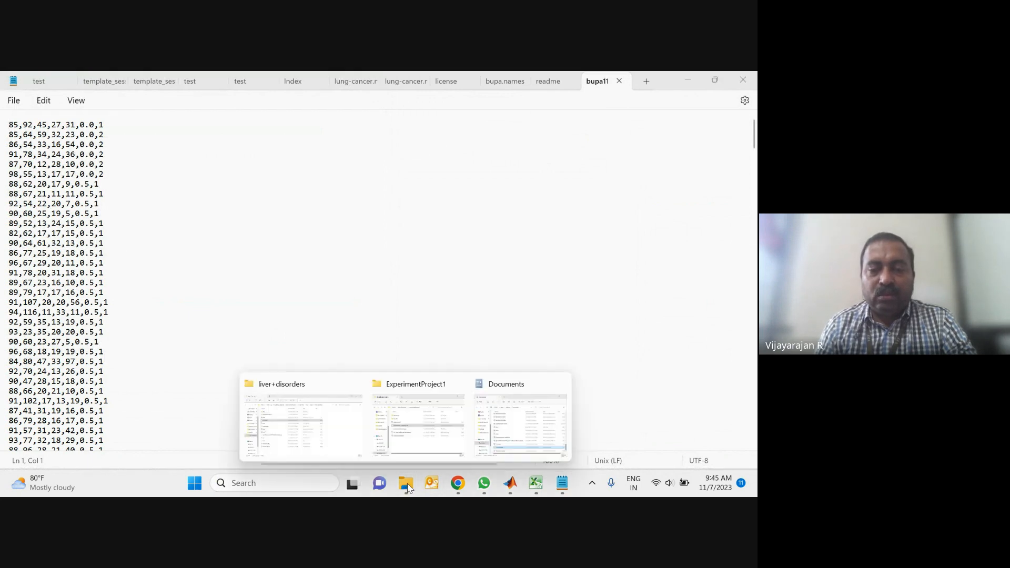
{"action": "left_click", "coordinate": [311, 421]}
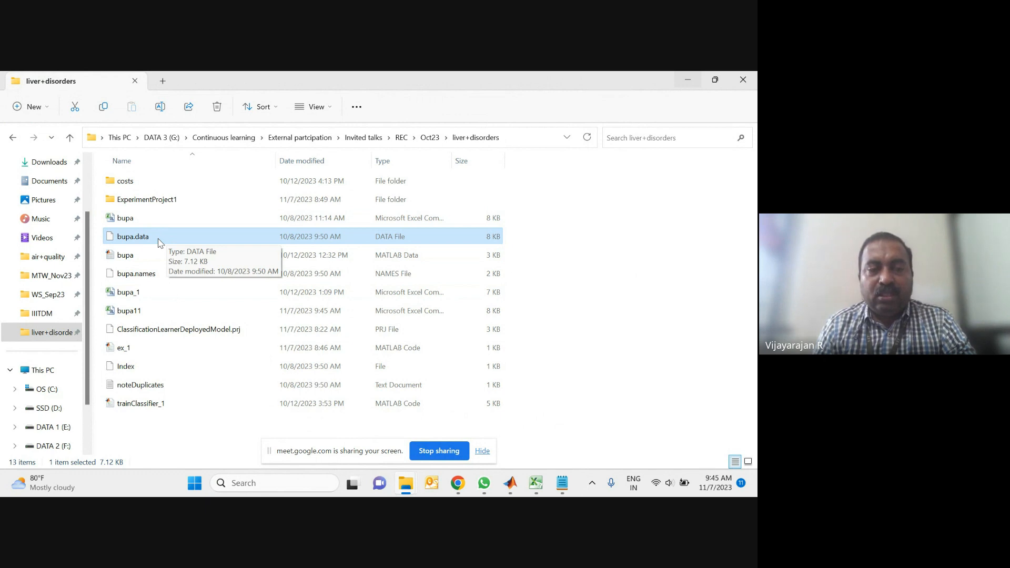
{"action": "double_click", "coordinate": [129, 311]}
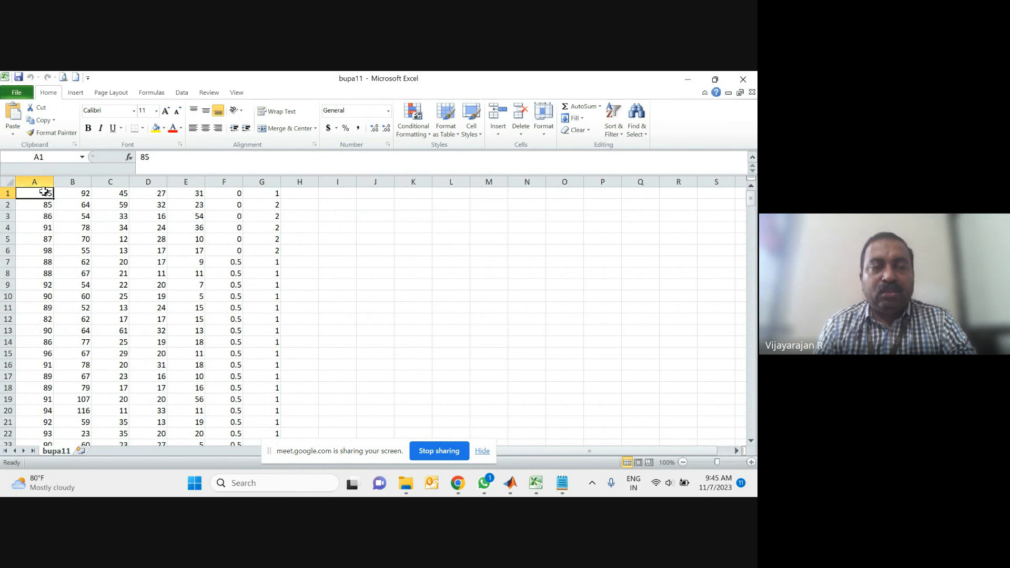
Step: Select columns A to F as the predictors and column G as the class column
{"action": "left_click_drag", "start_coordinate": [36, 182], "coordinate": [212, 183]}
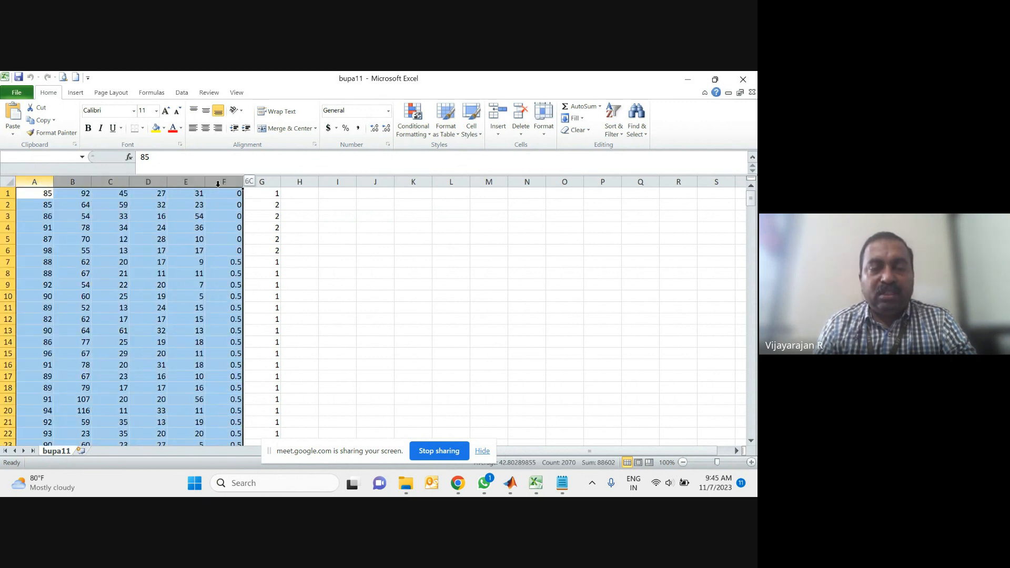
{"action": "left_click", "coordinate": [274, 182]}
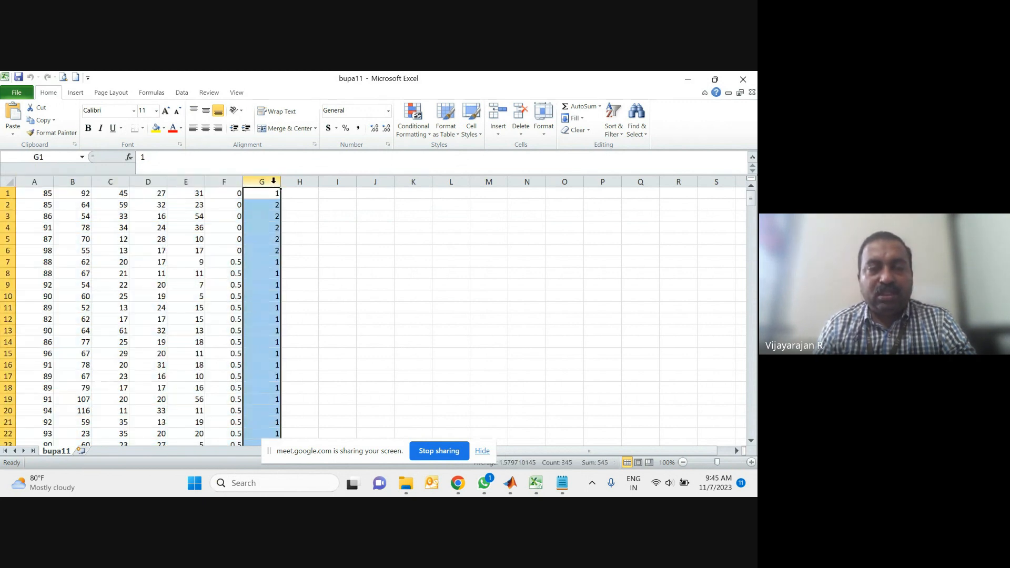
{"action": "left_click_drag", "start_coordinate": [39, 182], "coordinate": [215, 193]}
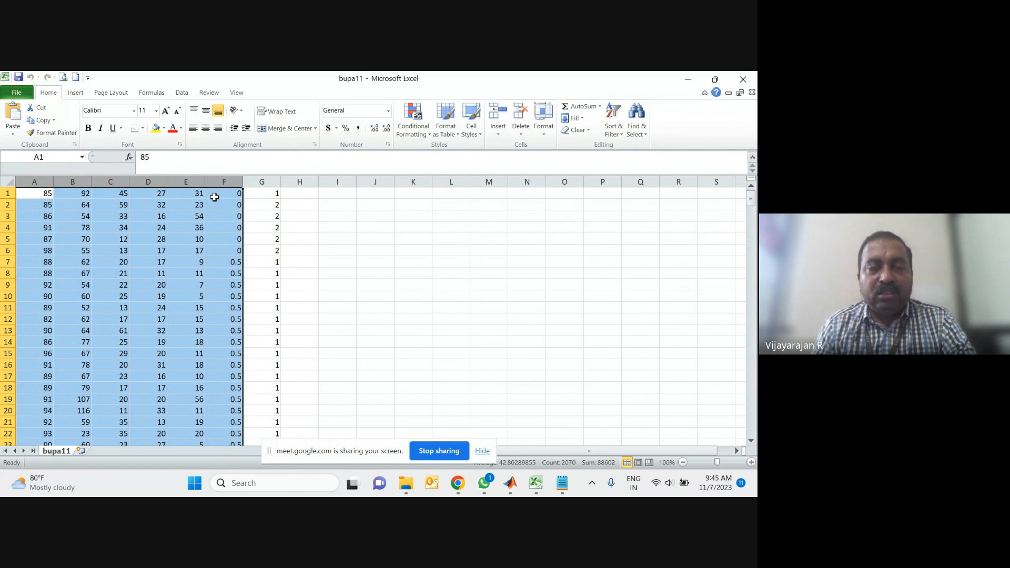
{"action": "left_click", "coordinate": [260, 183]}
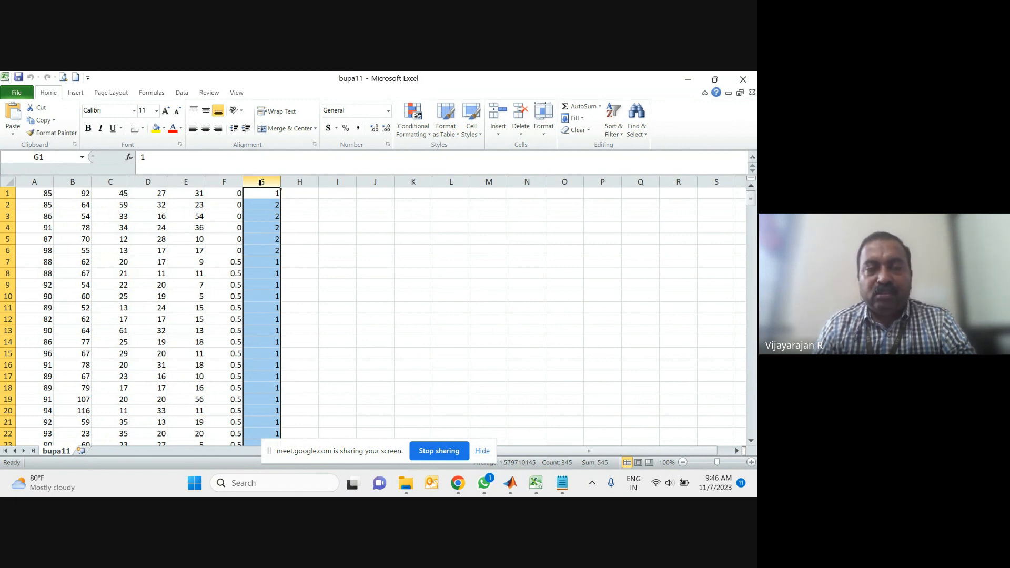
Step: Minimize Excel and open bupa.names with Notepad
{"action": "left_click", "coordinate": [690, 83]}
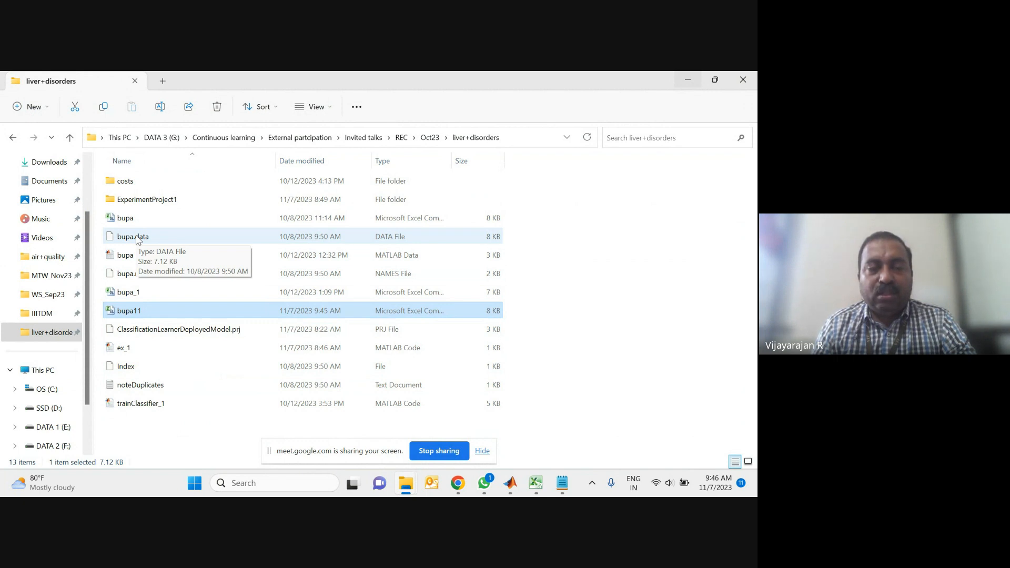
{"action": "left_click", "coordinate": [138, 279]}
{"action": "double_click", "coordinate": [138, 279]}
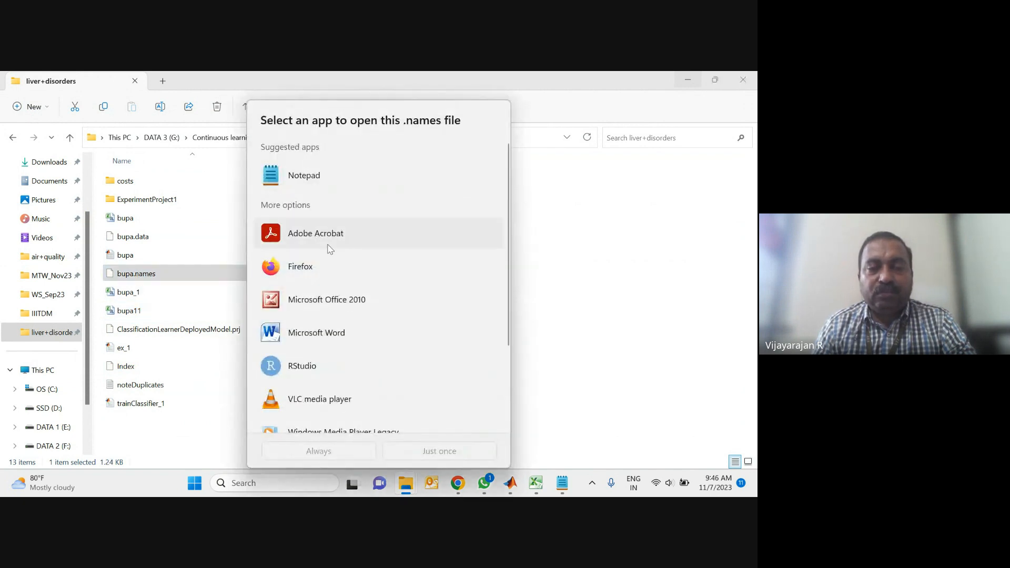
{"action": "double_click", "coordinate": [293, 175]}
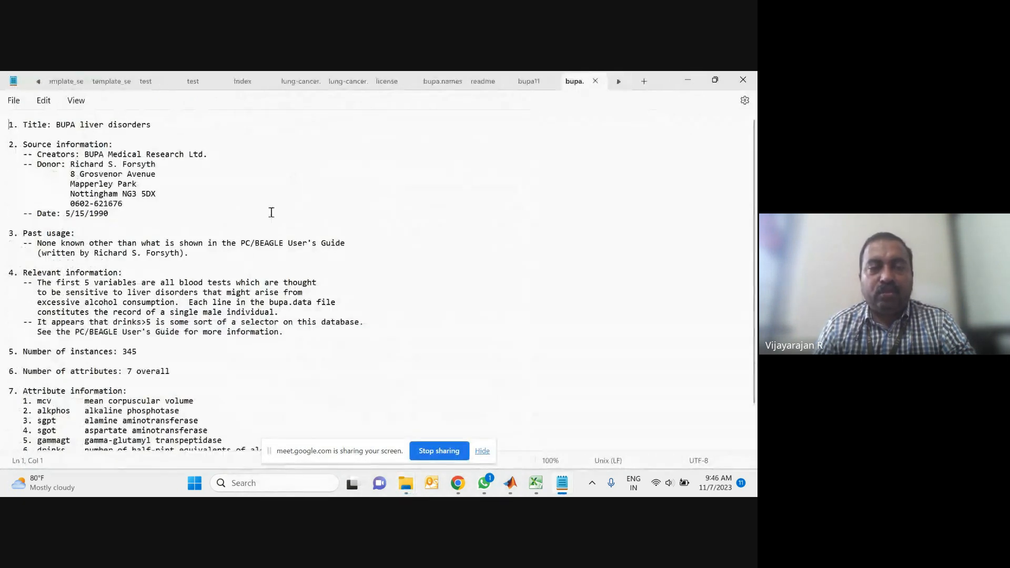
Step: Highlight the six attribute descriptions and the selector field line in bupa.names
{"action": "scroll", "coordinate": [152, 374], "scroll_direction": "down", "scroll_amount": 2}
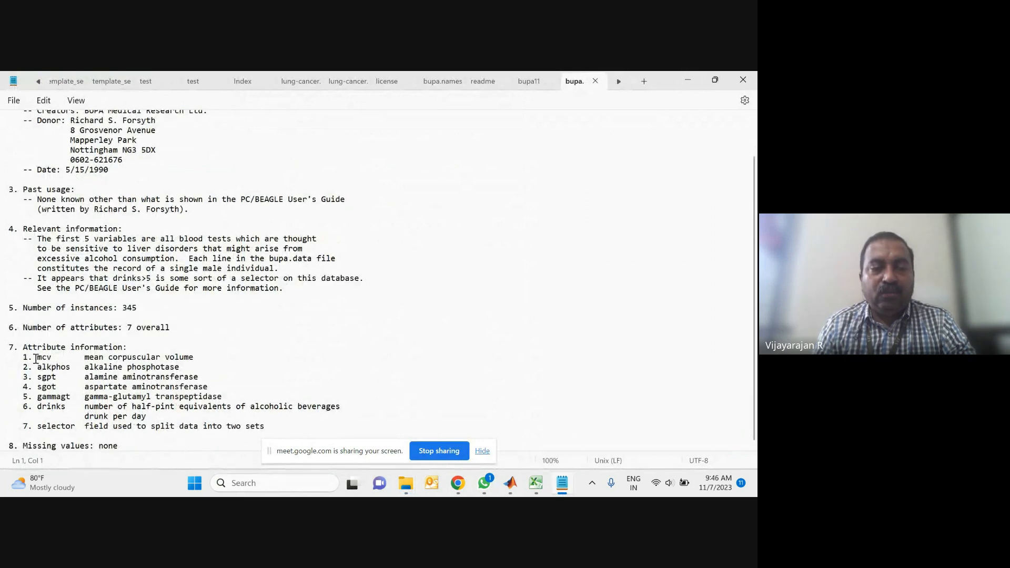
{"action": "left_click_drag", "start_coordinate": [33, 357], "coordinate": [250, 416]}
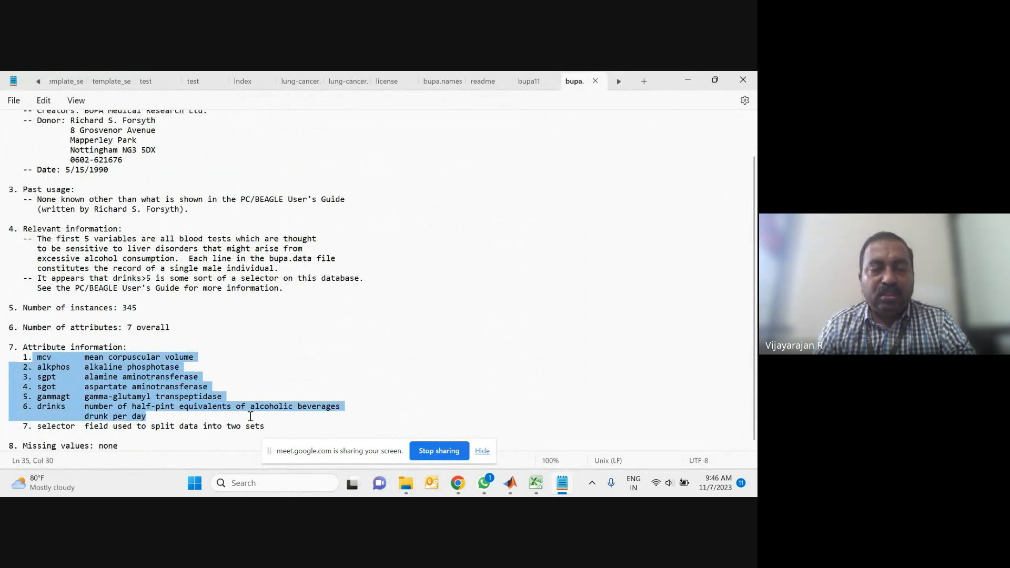
{"action": "left_click_drag", "start_coordinate": [41, 426], "coordinate": [288, 436]}
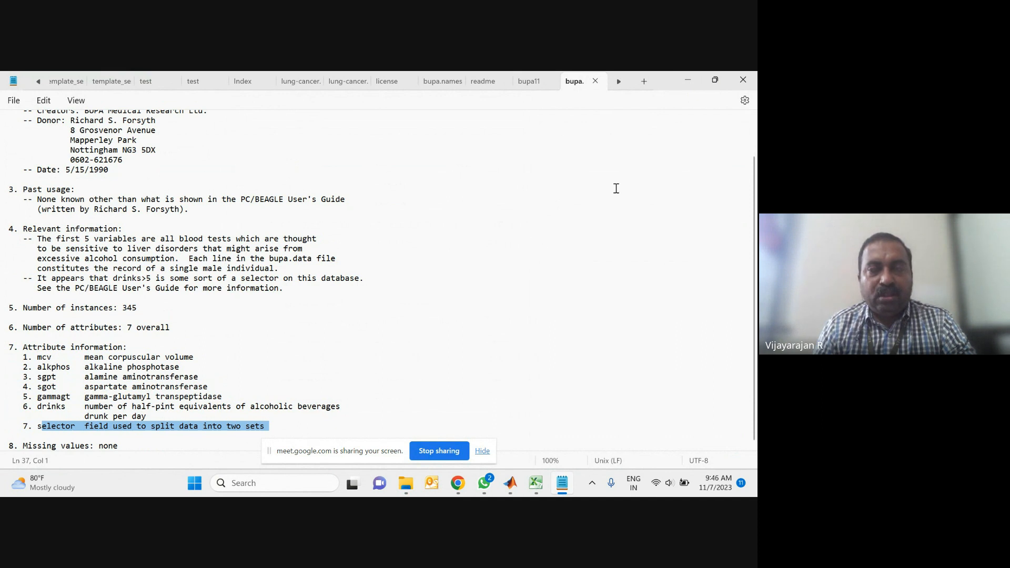
Step: Minimize Notepad and switch to the Classification Learner window
{"action": "left_click", "coordinate": [689, 83]}
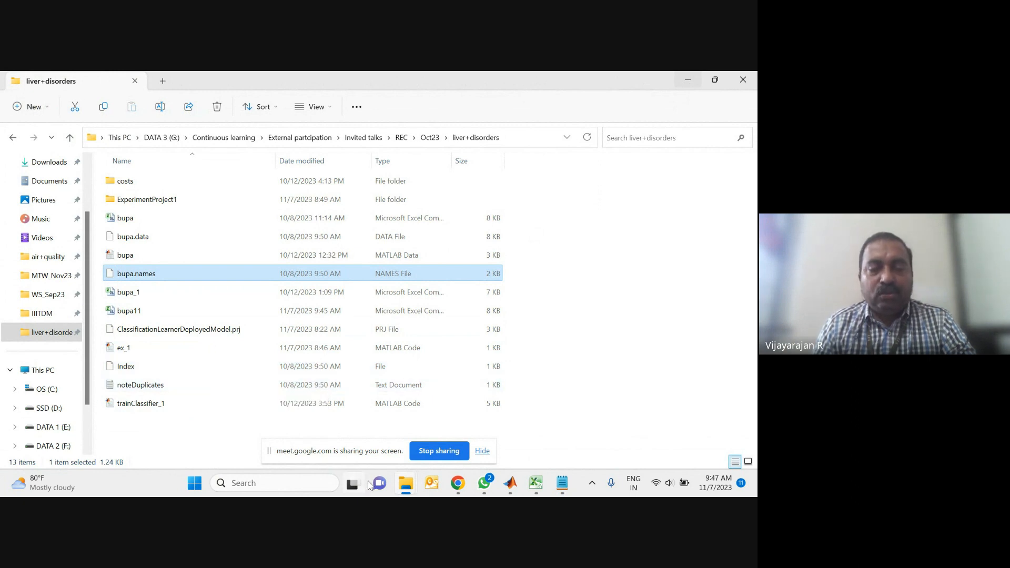
{"action": "mouse_move", "coordinate": [470, 477]}
{"action": "mouse_move", "coordinate": [510, 483]}
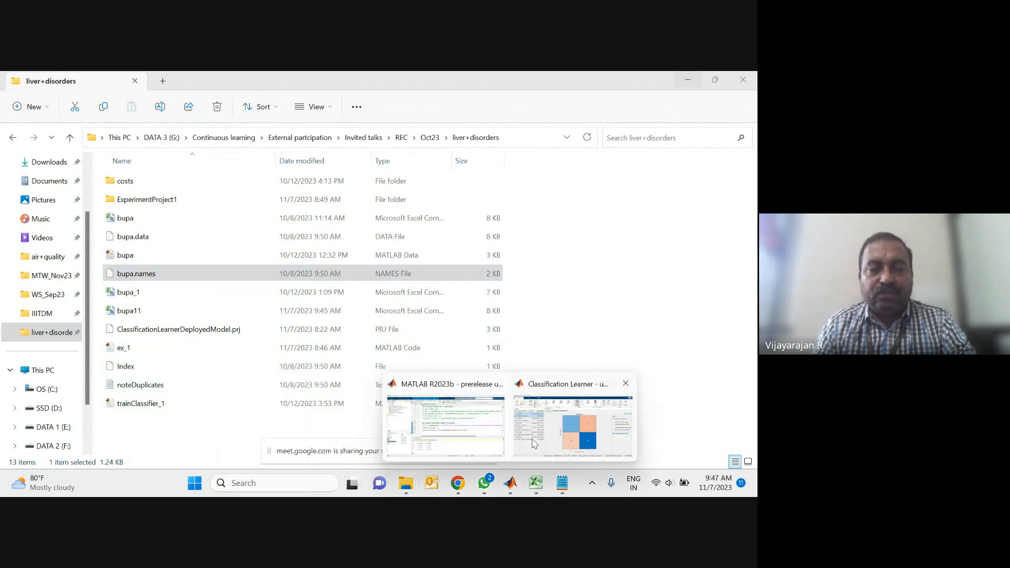
{"action": "left_click", "coordinate": [518, 425]}
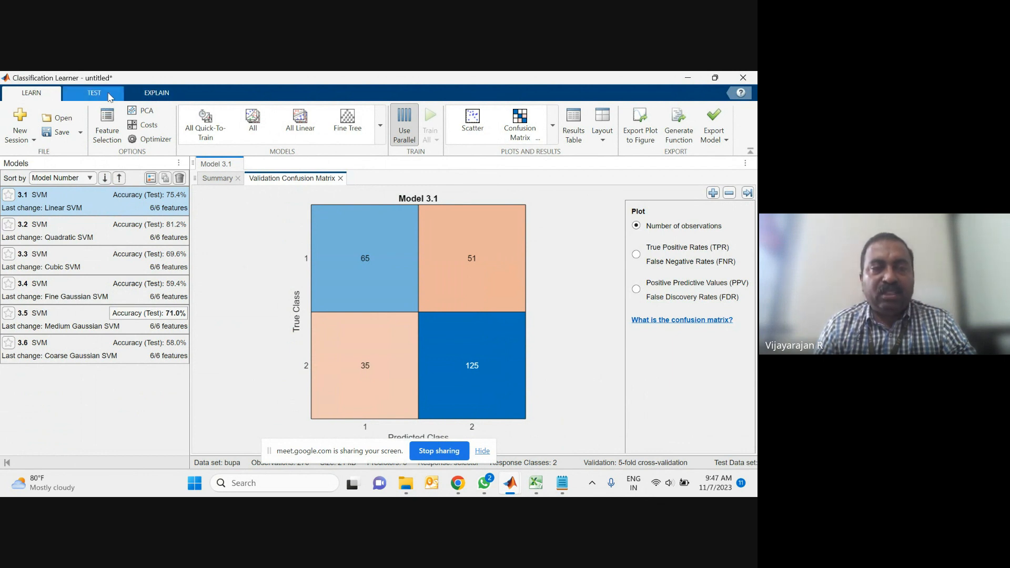
Step: Start a new session from file, open bupa from the liver+disorders folder, and maximize the import window
{"action": "left_click", "coordinate": [148, 98]}
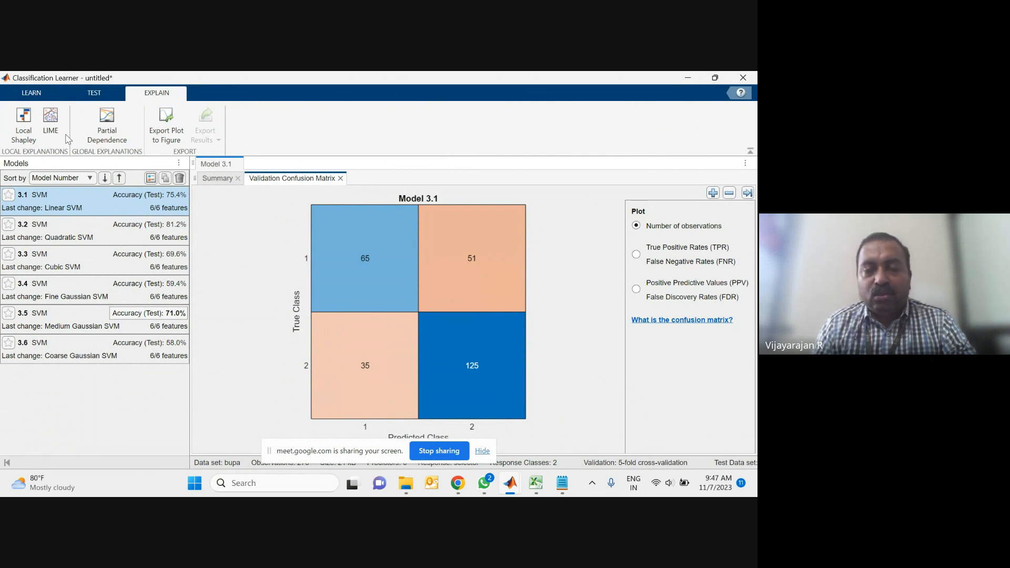
{"action": "left_click", "coordinate": [33, 95]}
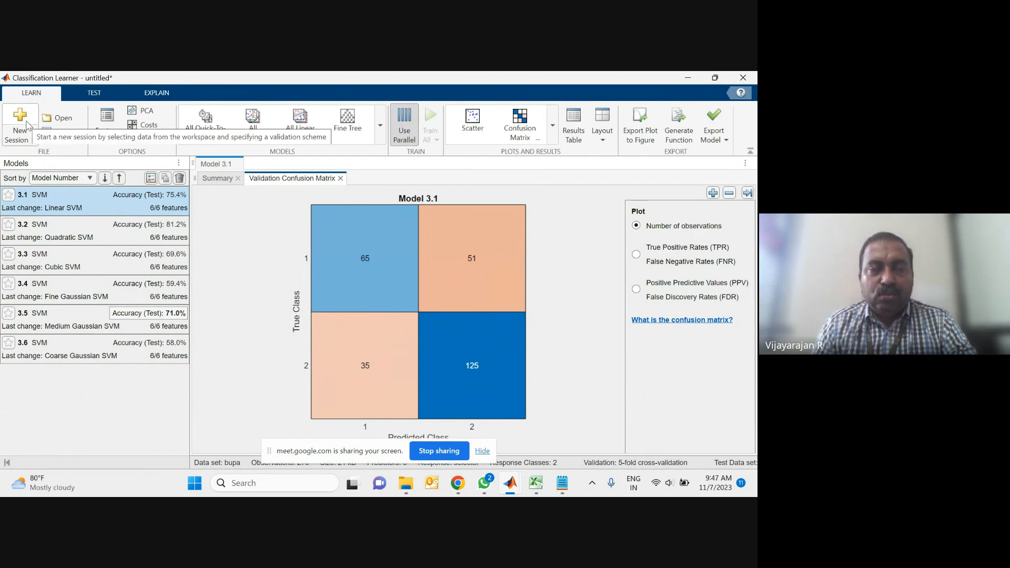
{"action": "left_click", "coordinate": [25, 139]}
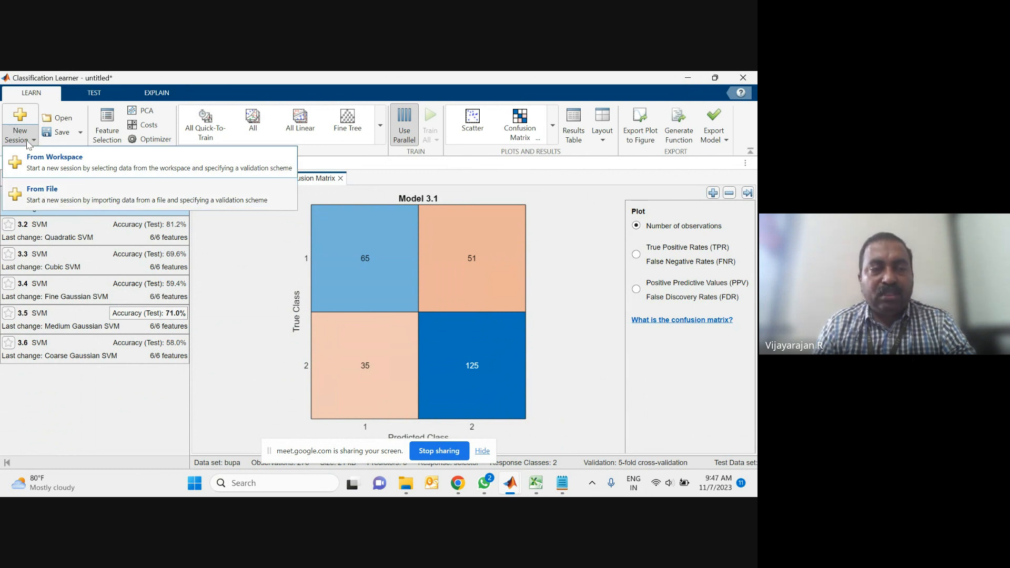
{"action": "left_click", "coordinate": [56, 198]}
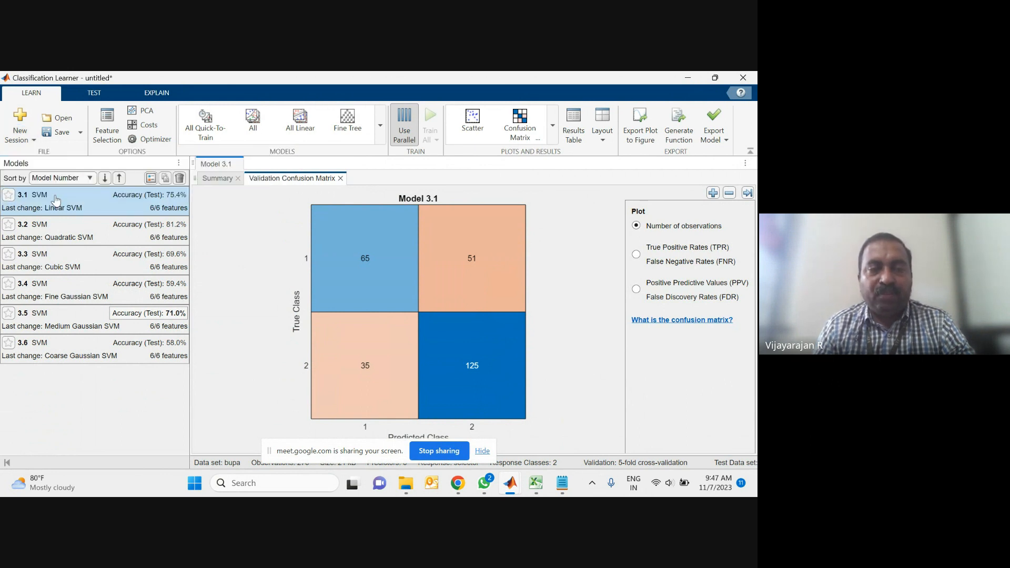
{"action": "left_click", "coordinate": [405, 314]}
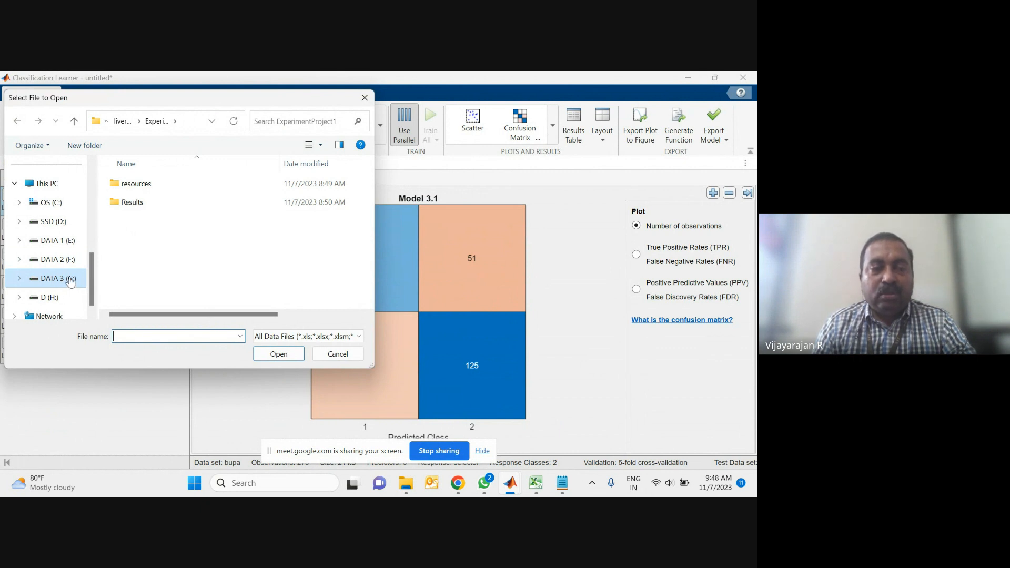
{"action": "scroll", "coordinate": [58, 273], "scroll_direction": "up", "scroll_amount": 3}
{"action": "left_click", "coordinate": [46, 242]}
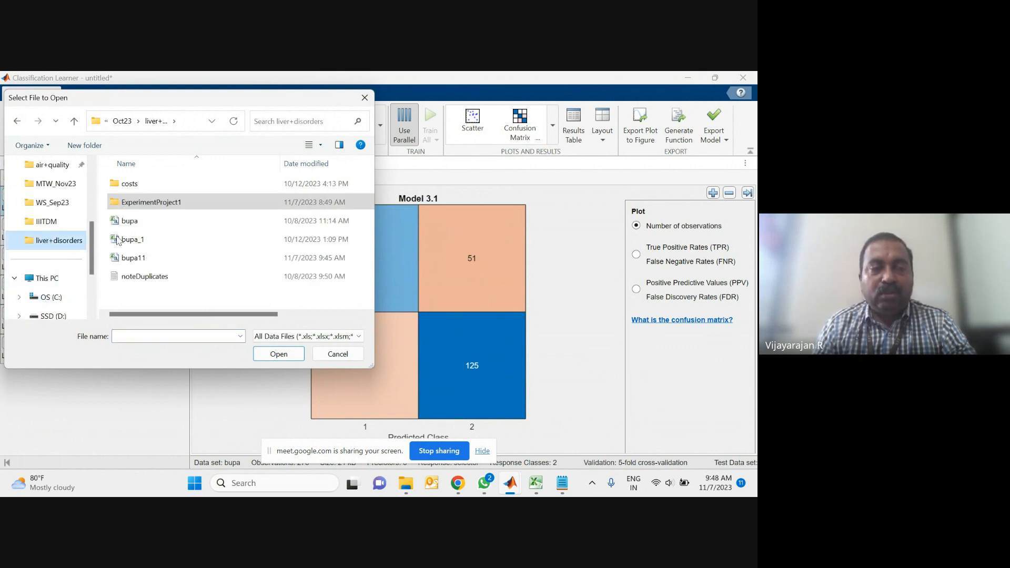
{"action": "left_click", "coordinate": [148, 227]}
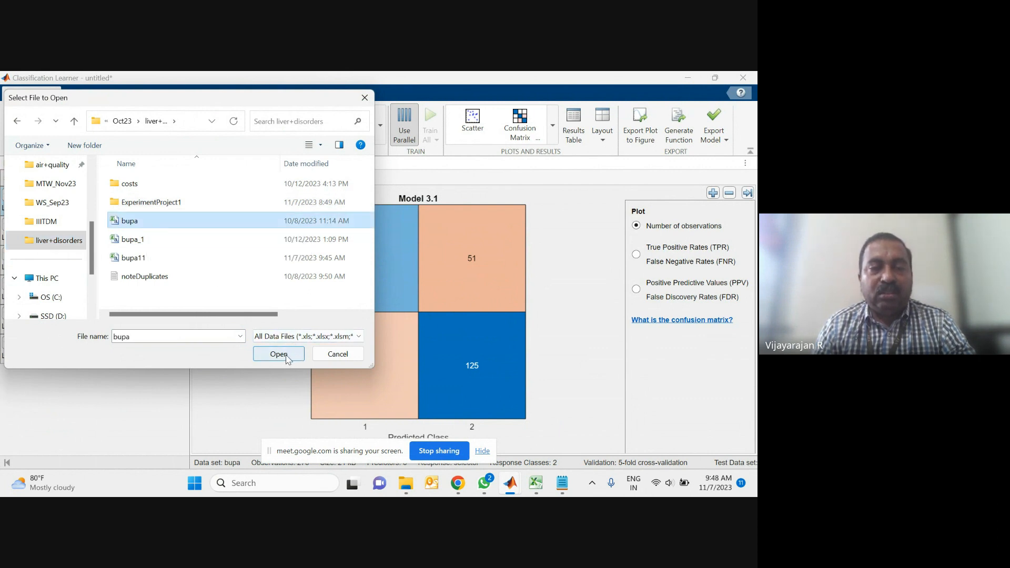
{"action": "left_click", "coordinate": [287, 359]}
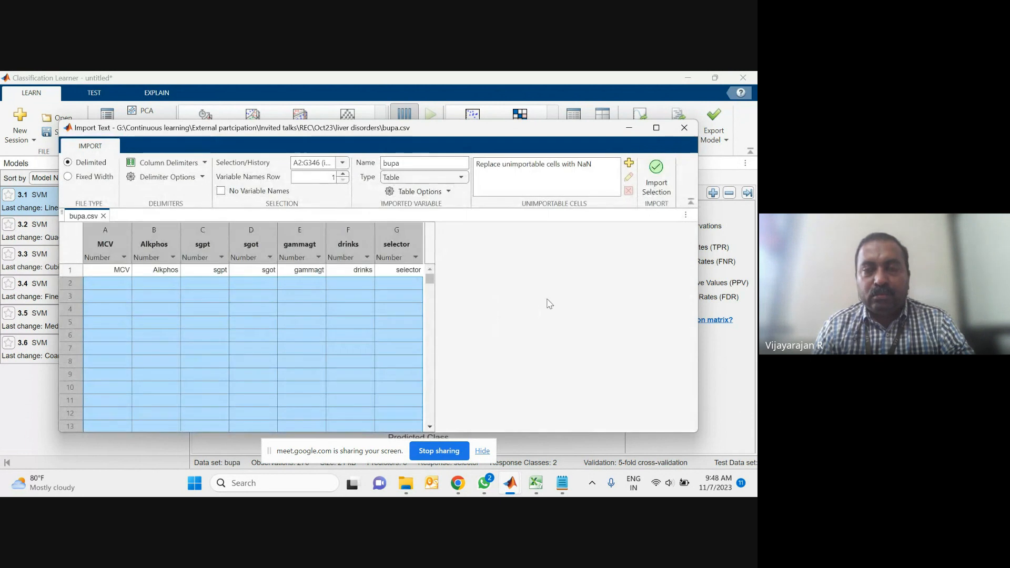
{"action": "left_click", "coordinate": [656, 129]}
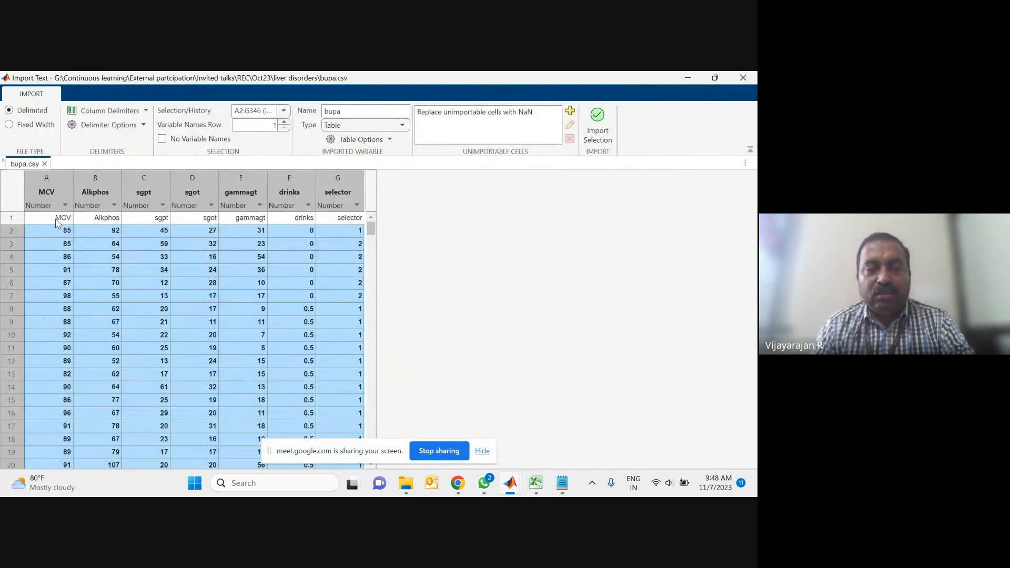
Step: Switch to Excel and close the hepatitis, bupa_1 and bupa11 workbooks, leaving bupa open
{"action": "mouse_move", "coordinate": [413, 496]}
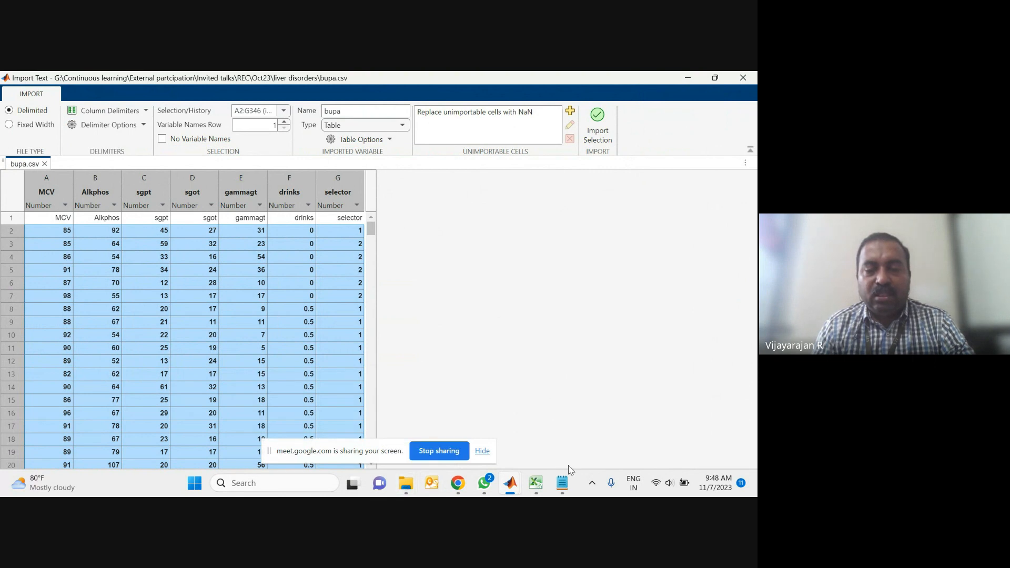
{"action": "left_click", "coordinate": [535, 484]}
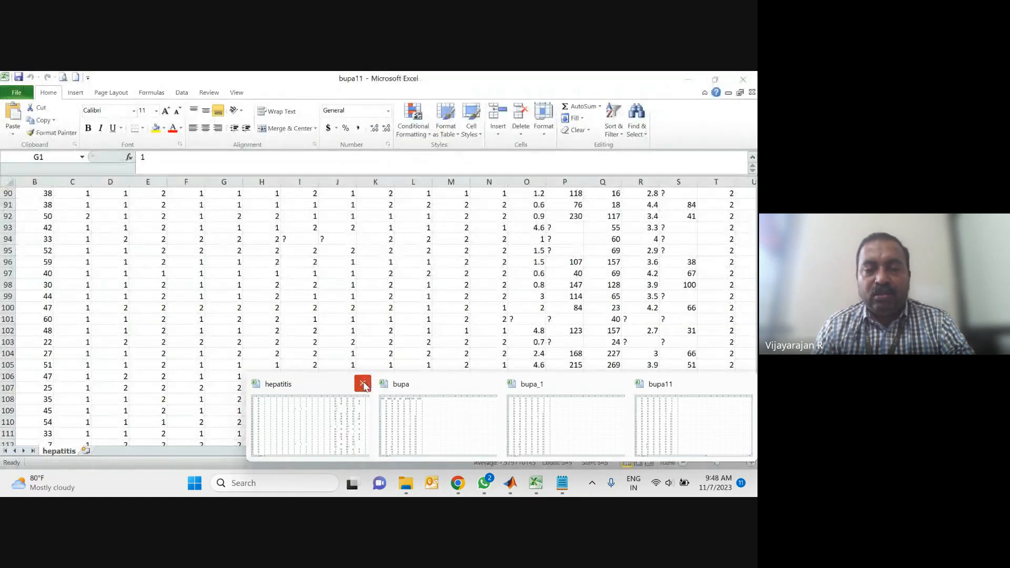
{"action": "left_click", "coordinate": [363, 383]}
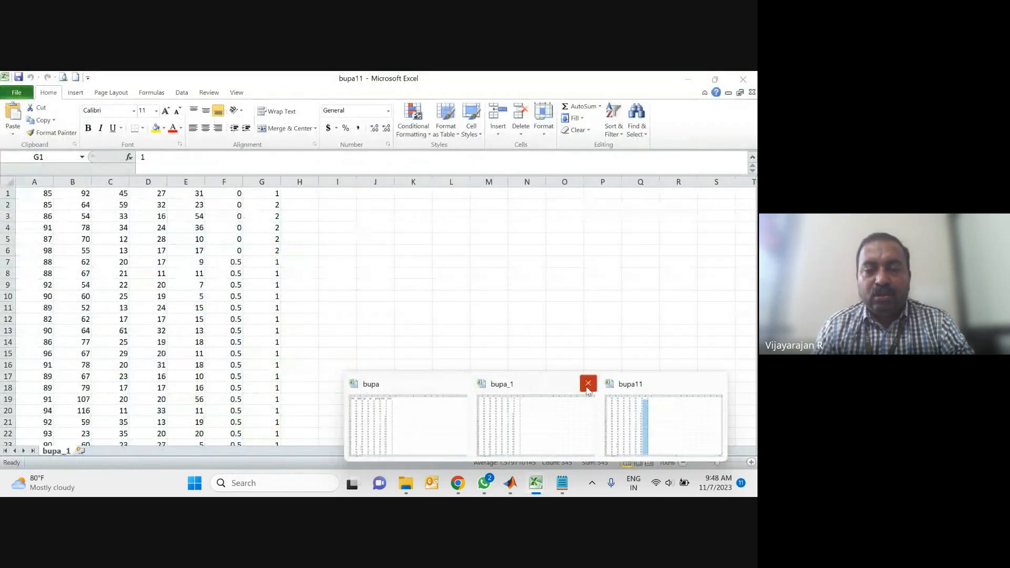
{"action": "left_click", "coordinate": [596, 391]}
{"action": "mouse_move", "coordinate": [540, 485]}
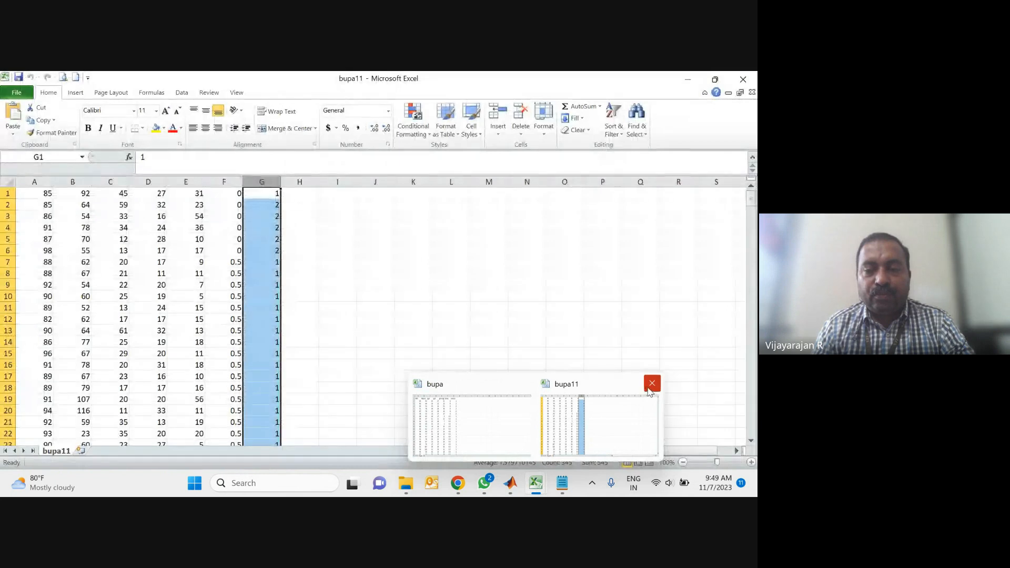
{"action": "left_click", "coordinate": [652, 383]}
{"action": "mouse_move", "coordinate": [561, 483]}
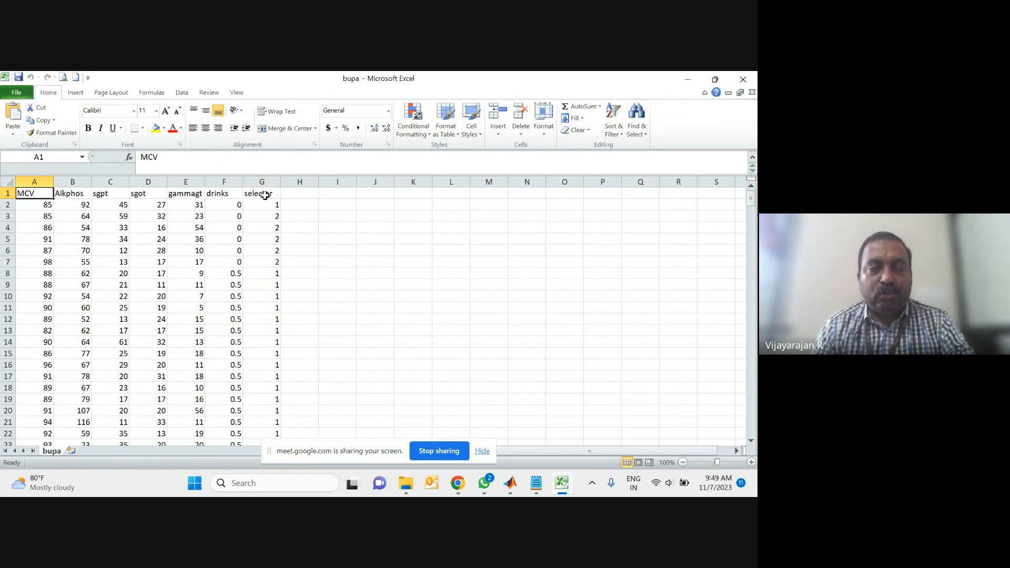
Step: Inspect the import selection range and individual data cells in the bupa import preview
{"action": "mouse_move", "coordinate": [405, 488]}
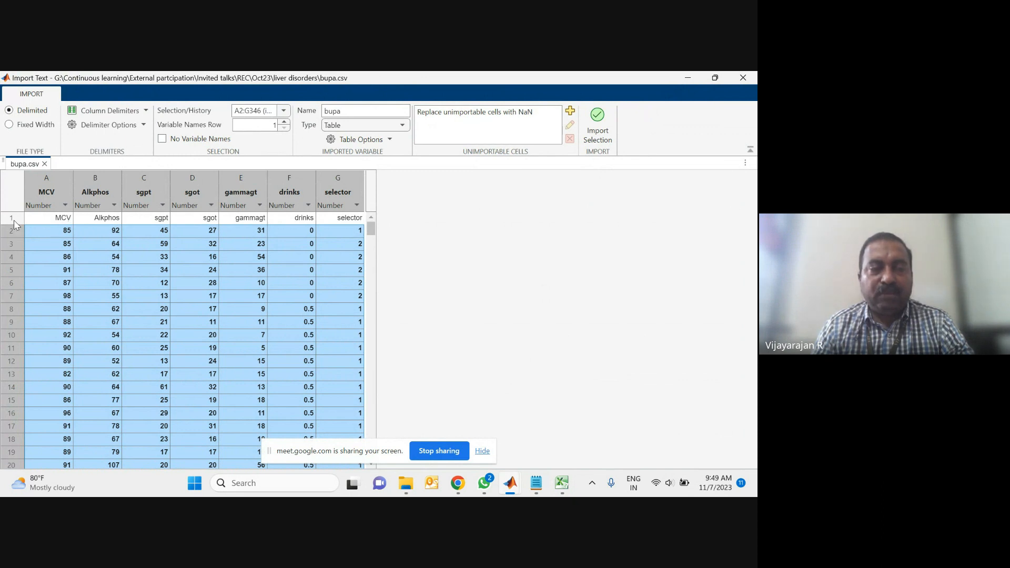
{"action": "left_click", "coordinate": [234, 110]}
{"action": "left_click_drag", "start_coordinate": [235, 110], "coordinate": [258, 111]}
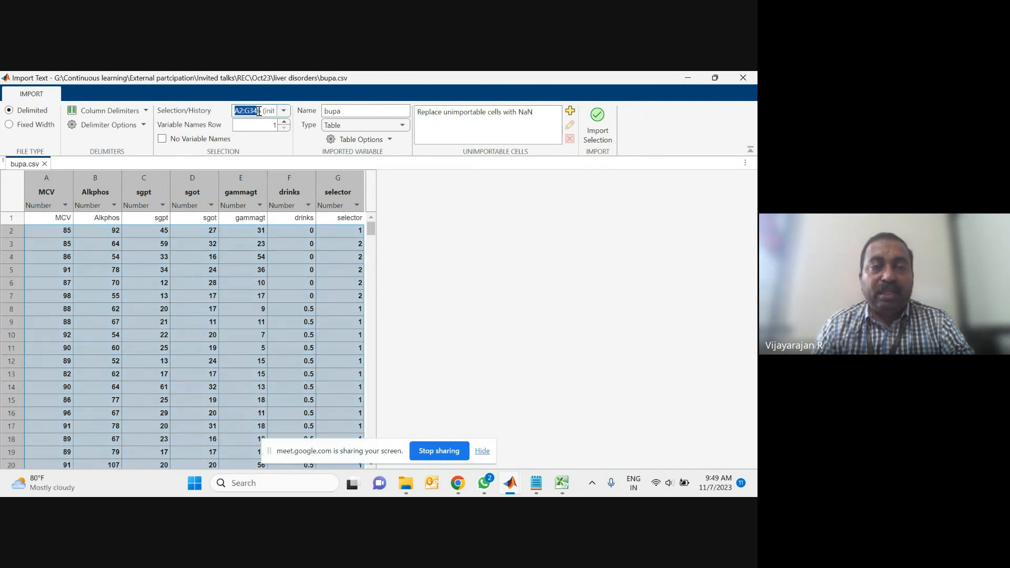
{"action": "left_click", "coordinate": [49, 231]}
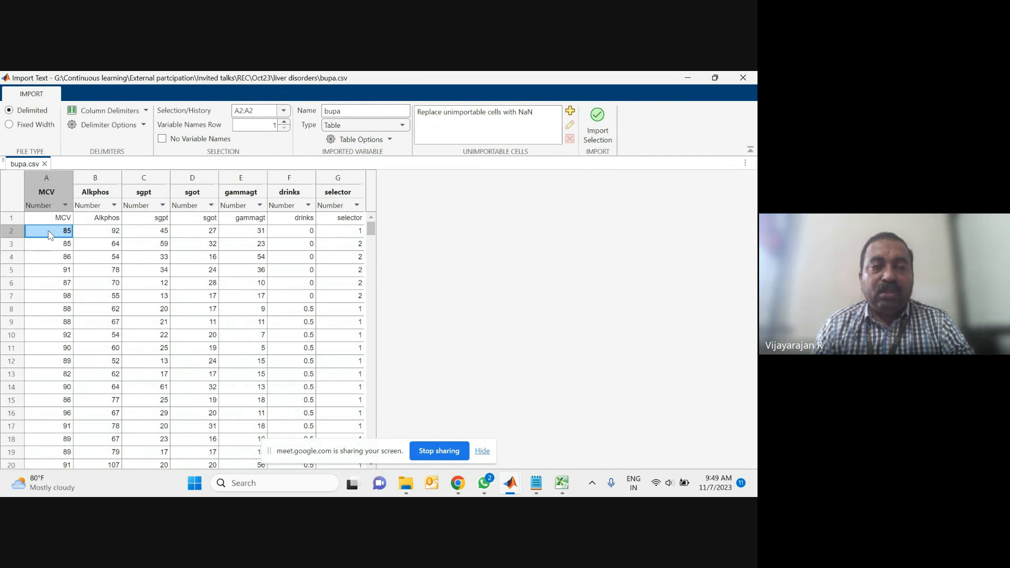
{"action": "left_click", "coordinate": [145, 284]}
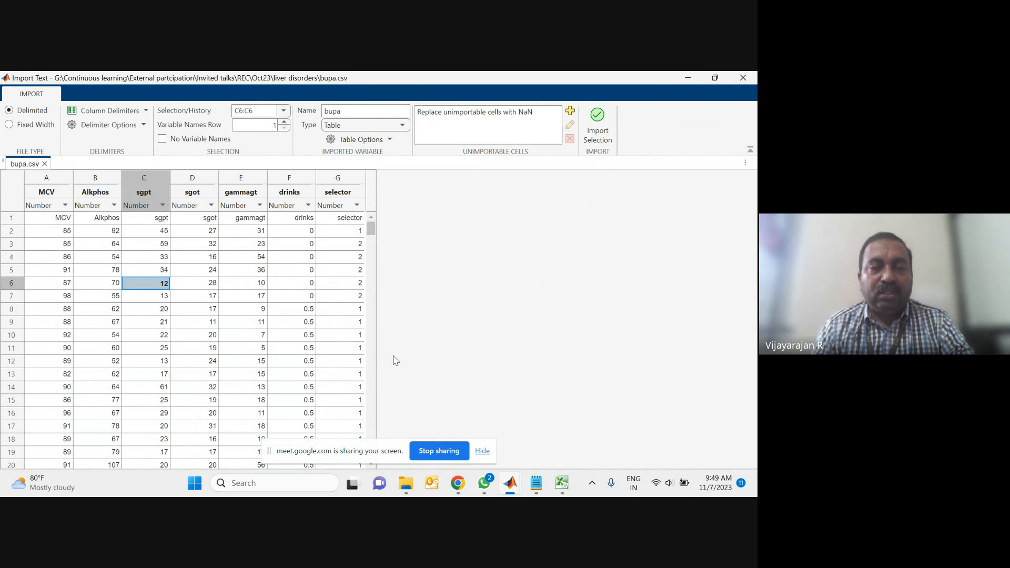
Step: Select the data cells from A2 through G202 in the import preview, then close the import window
{"action": "left_click", "coordinate": [67, 233]}
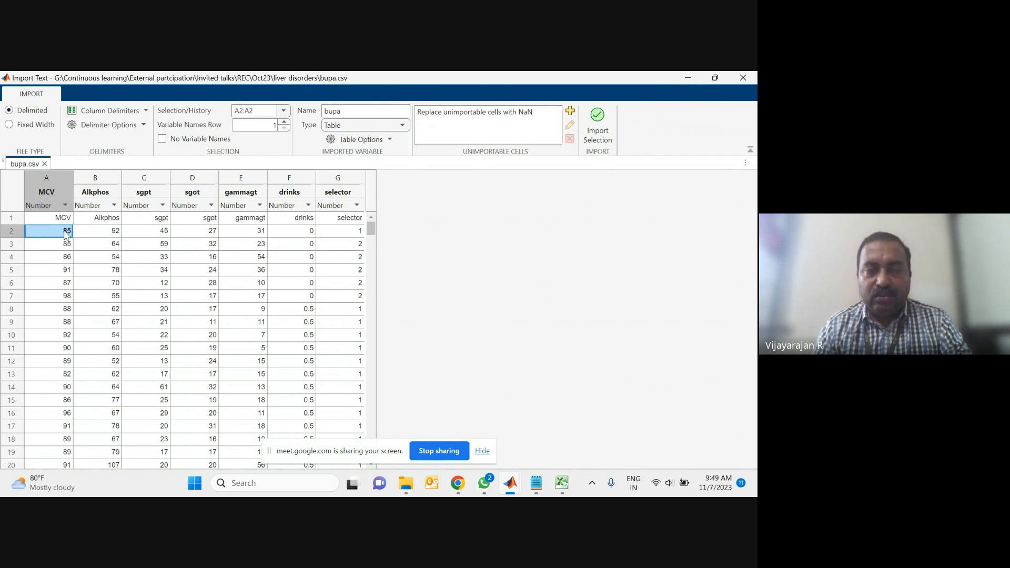
{"action": "key", "text": "shift+Right"}
{"action": "key", "text": "shift+Right"}
{"action": "key", "text": "shift+Right"}
{"action": "key", "text": "shift+Right"}
{"action": "key", "text": "shift+Right"}
{"action": "key", "text": "shift+Right"}
{"action": "key", "text": "shift+Down"}
{"action": "key", "text": "shift+Down"}
{"action": "key", "text": "shift+Down"}
{"action": "key", "text": "shift+Down"}
{"action": "key", "text": "shift+Down"}
{"action": "key", "text": "shift+Down"}
{"action": "key", "text": "shift+Down"}
{"action": "key", "text": "shift+Down"}
{"action": "key", "text": "shift+Down"}
{"action": "key", "text": "shift+Down"}
{"action": "key", "text": "shift+Down"}
{"action": "key", "text": "shift+Down"}
{"action": "key", "text": "shift+Down"}
{"action": "key", "text": "shift+Down"}
{"action": "key", "text": "shift+Down"}
{"action": "key", "text": "shift+Down"}
{"action": "key", "text": "shift+Down"}
{"action": "key", "text": "shift+Down"}
{"action": "key", "text": "shift+Down"}
{"action": "key", "text": "shift+Down"}
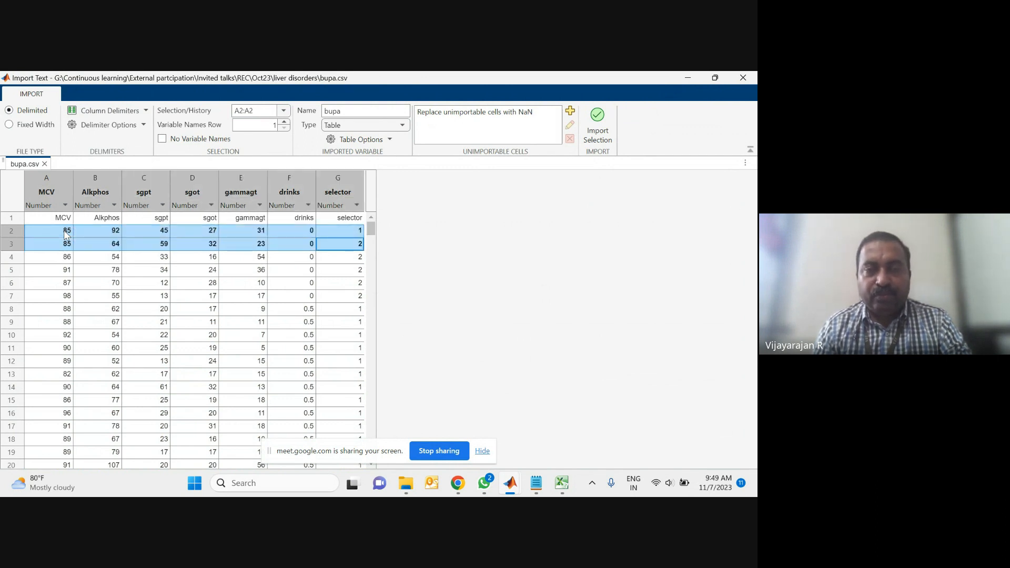
{"action": "key", "text": "shift+Down"}
{"action": "key", "text": "shift+Down"}
{"action": "key", "text": "shift+Down"}
{"action": "key", "text": "shift+Down"}
{"action": "key", "text": "shift+Down"}
{"action": "key", "text": "shift+Down"}
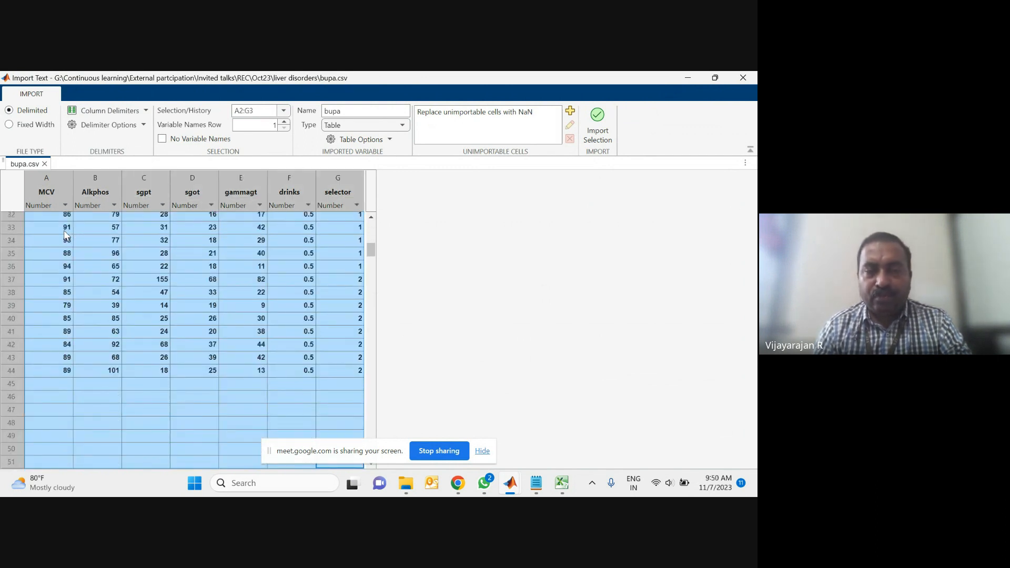
{"action": "key", "text": "shift+Up"}
{"action": "key", "text": "shift+Up"}
{"action": "key", "text": "shift+Up"}
{"action": "key", "text": "shift+Up"}
{"action": "key", "text": "shift+Down"}
{"action": "key", "text": "shift+Down"}
{"action": "key", "text": "shift+Down"}
{"action": "key", "text": "shift+Down"}
{"action": "key", "text": "shift+Down"}
{"action": "key", "text": "shift+Down"}
{"action": "key", "text": "shift+Down"}
{"action": "key", "text": "shift+Down"}
{"action": "key", "text": "shift+Down"}
{"action": "key", "text": "shift+Down"}
{"action": "key", "text": "shift+Down"}
{"action": "key", "text": "shift+Down"}
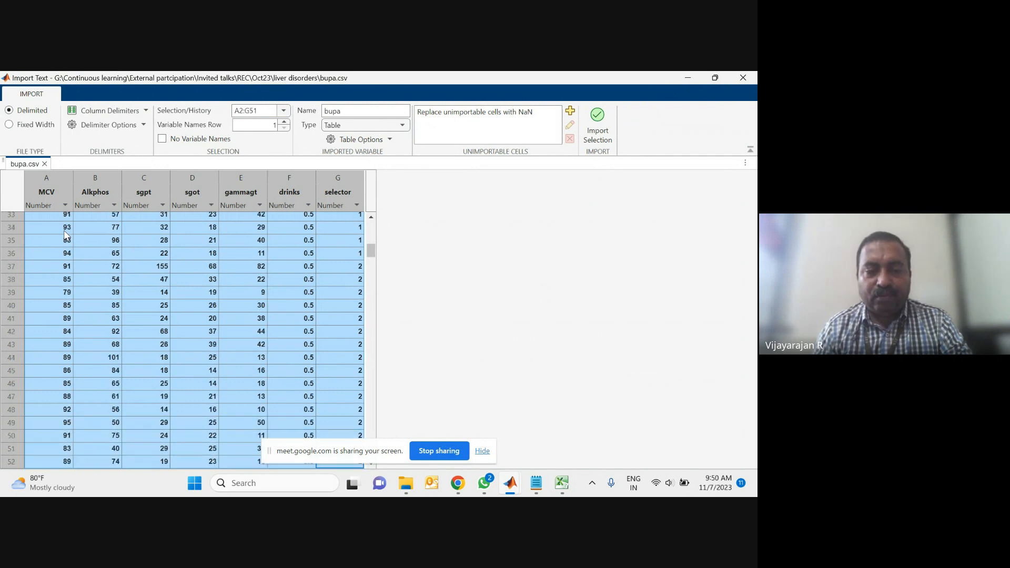
{"action": "key", "text": "shift+Down"}
{"action": "key", "text": "shift+Down"}
{"action": "key", "text": "shift+Down"}
{"action": "key", "text": "shift+Down"}
{"action": "key", "text": "shift+Down"}
{"action": "key", "text": "shift+Down"}
{"action": "key", "text": "shift+Down"}
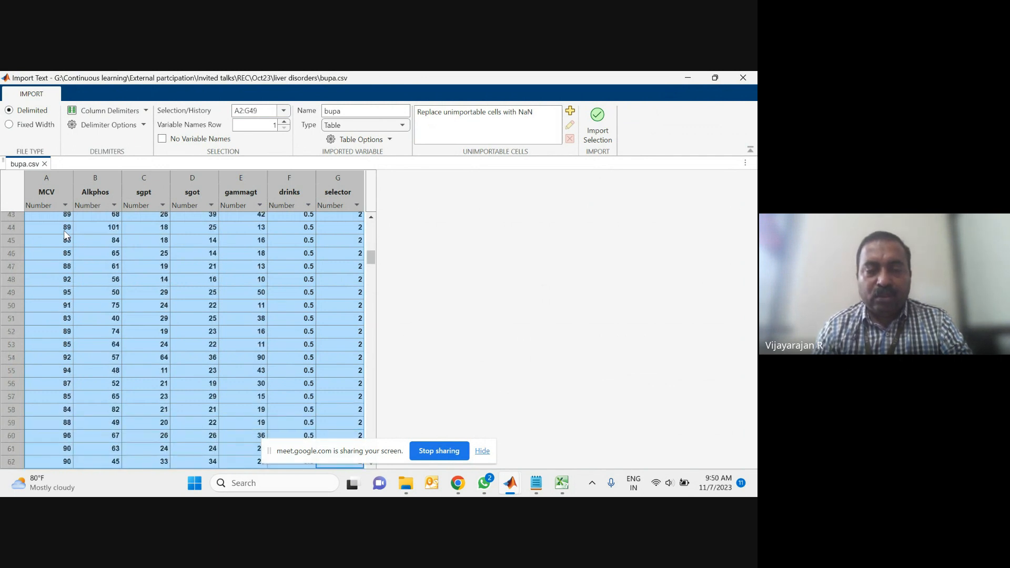
{"action": "key", "text": "shift+Down"}
{"action": "key", "text": "shift+Down"}
{"action": "key", "text": "shift+Down"}
{"action": "key", "text": "shift+Down"}
{"action": "key", "text": "shift+Down"}
{"action": "key", "text": "shift+Down"}
{"action": "key", "text": "shift+Down"}
{"action": "key", "text": "shift+Down"}
{"action": "key", "text": "shift+Down"}
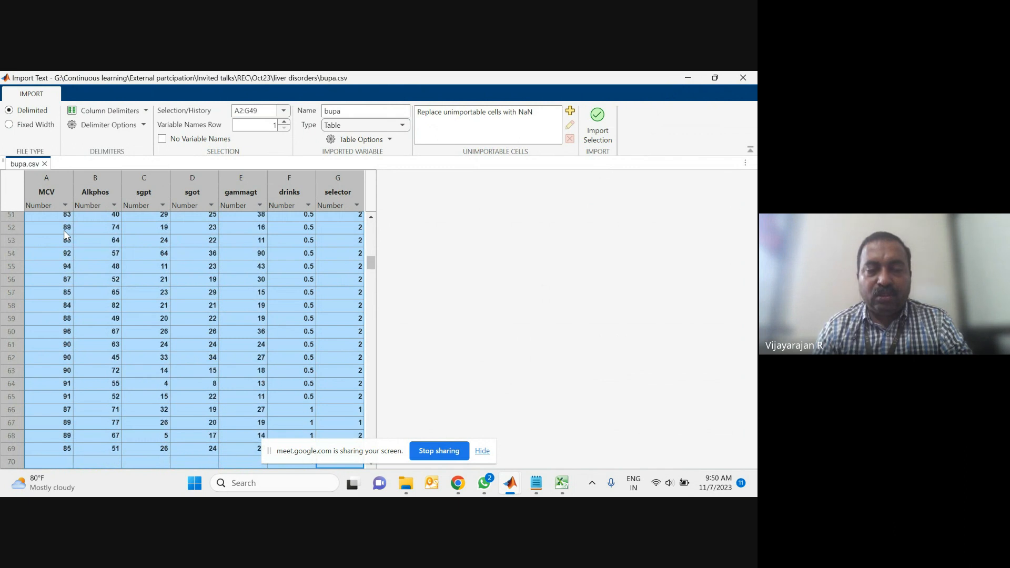
{"action": "key", "text": "shift+Down"}
{"action": "key", "text": "shift+Down"}
{"action": "key", "text": "shift+Down"}
{"action": "key", "text": "shift+Down"}
{"action": "key", "text": "shift+Down"}
{"action": "key", "text": "shift+Down"}
{"action": "key", "text": "shift+Down"}
{"action": "key", "text": "shift+Down"}
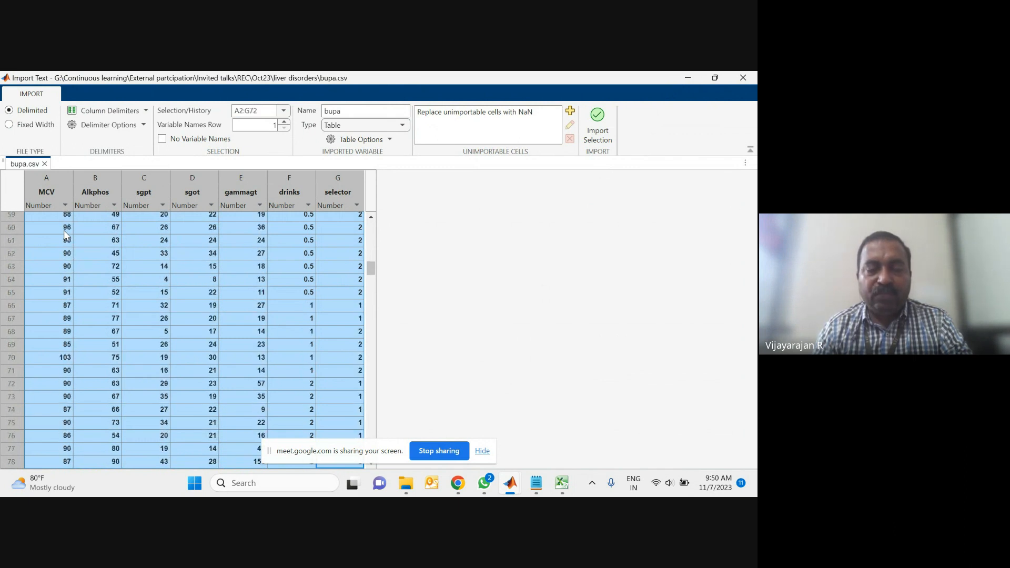
{"action": "key", "text": "shift+Down"}
{"action": "key", "text": "shift+Down"}
{"action": "key", "text": "shift+Down"}
{"action": "key", "text": "shift+Down"}
{"action": "key", "text": "shift+Down"}
{"action": "key", "text": "shift+Down"}
{"action": "key", "text": "shift+Down"}
{"action": "key", "text": "shift+Down"}
{"action": "key", "text": "shift+Down"}
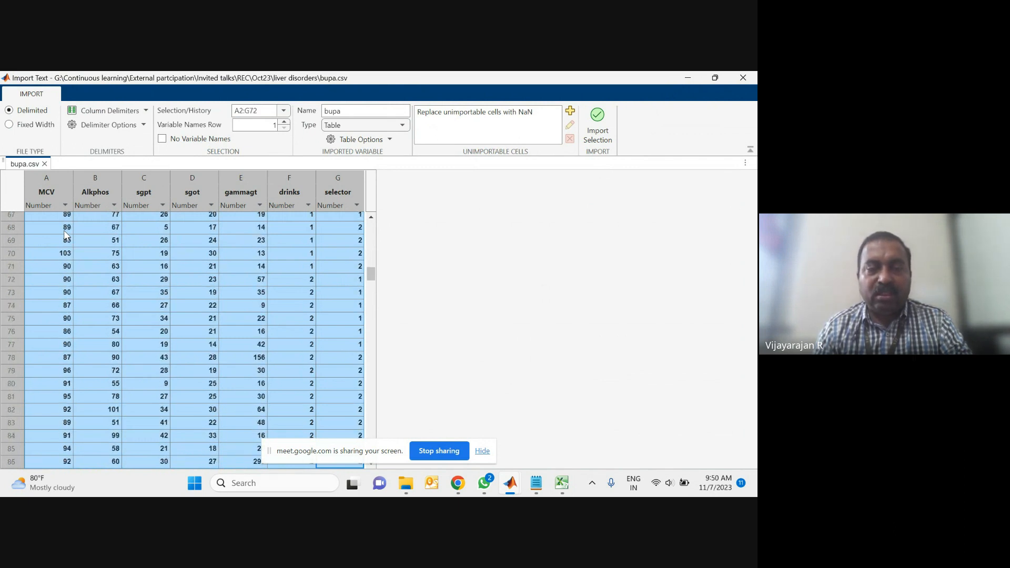
{"action": "key", "text": "shift+Down"}
{"action": "key", "text": "shift+Down"}
{"action": "key", "text": "shift+Down"}
{"action": "key", "text": "shift+Down"}
{"action": "key", "text": "shift+Down"}
{"action": "key", "text": "shift+Down"}
{"action": "key", "text": "shift+Down"}
{"action": "key", "text": "shift+Down"}
{"action": "key", "text": "shift+Down"}
{"action": "key", "text": "shift+Down"}
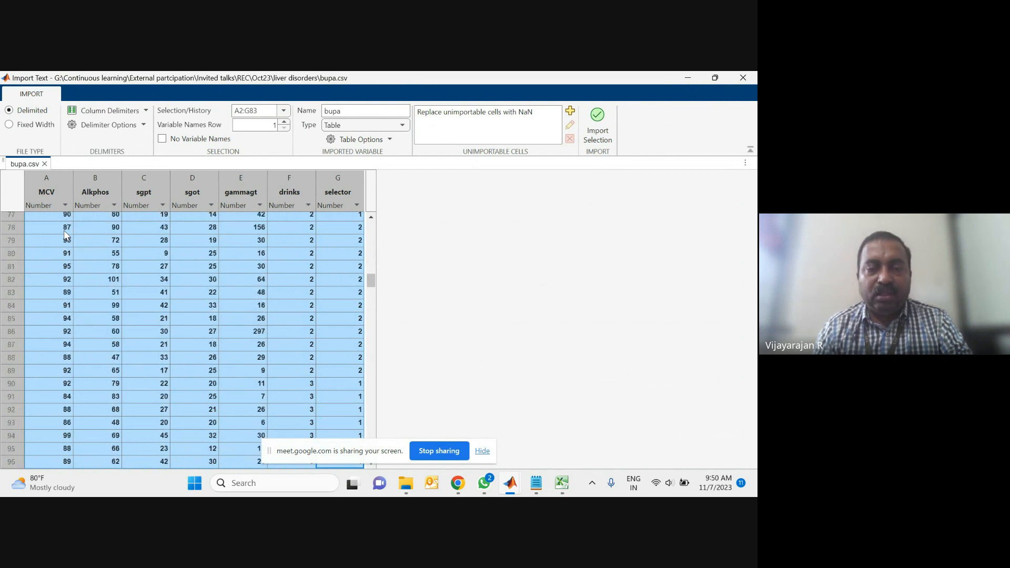
{"action": "key", "text": "shift+Down"}
{"action": "key", "text": "shift+Down"}
{"action": "key", "text": "shift+Down"}
{"action": "key", "text": "shift+Down"}
{"action": "key", "text": "shift+Down"}
{"action": "key", "text": "shift+Down"}
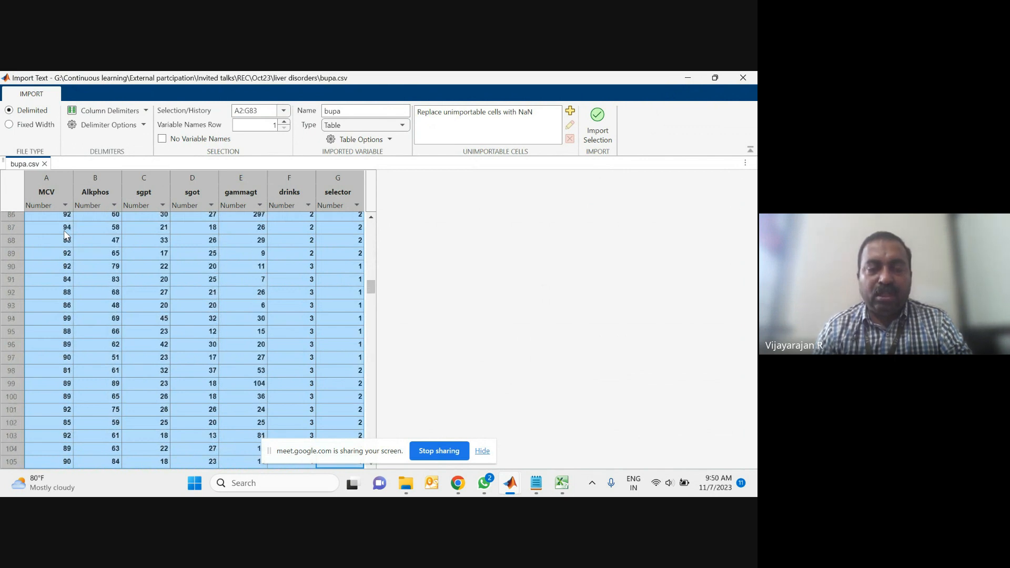
{"action": "key", "text": "shift+Down"}
{"action": "key", "text": "shift+Down"}
{"action": "key", "text": "shift+Down"}
{"action": "key", "text": "shift+Down"}
{"action": "key", "text": "shift+Down"}
{"action": "key", "text": "shift+Down"}
{"action": "key", "text": "shift+Down"}
{"action": "key", "text": "shift+Down"}
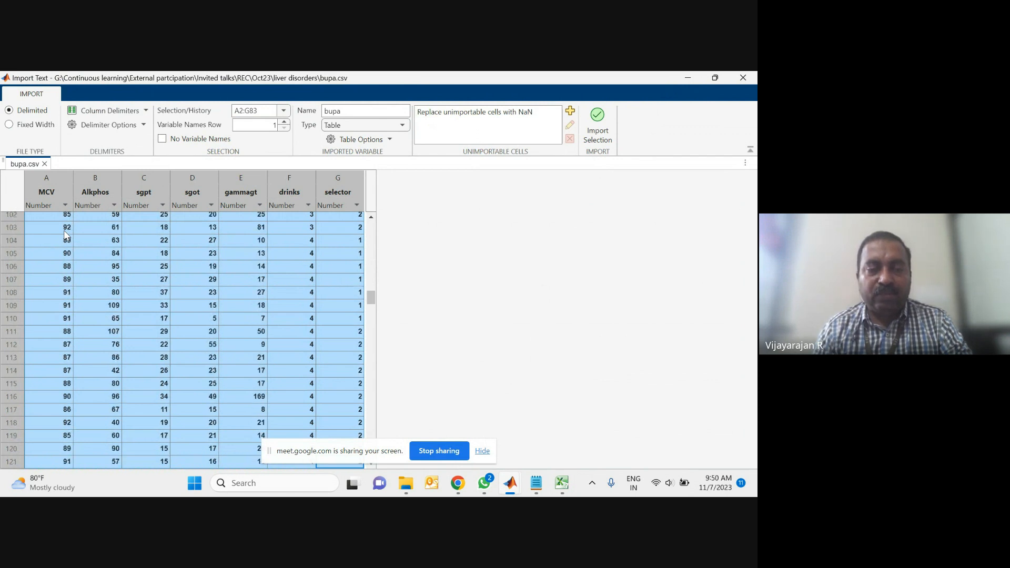
{"action": "key", "text": "shift+Down"}
{"action": "key", "text": "shift+Down"}
{"action": "key", "text": "shift+Down"}
{"action": "key", "text": "shift+Down"}
{"action": "key", "text": "shift+Down"}
{"action": "key", "text": "shift+Down"}
{"action": "key", "text": "shift+Down"}
{"action": "key", "text": "shift+Down"}
{"action": "key", "text": "shift+Down"}
{"action": "key", "text": "shift+Down"}
{"action": "key", "text": "shift+Down"}
{"action": "key", "text": "shift+Down"}
{"action": "key", "text": "shift+Down"}
{"action": "key", "text": "shift+Down"}
{"action": "key", "text": "shift+Down"}
{"action": "key", "text": "shift+Down"}
{"action": "key", "text": "shift+Down"}
{"action": "key", "text": "shift+Down"}
{"action": "key", "text": "shift+Down"}
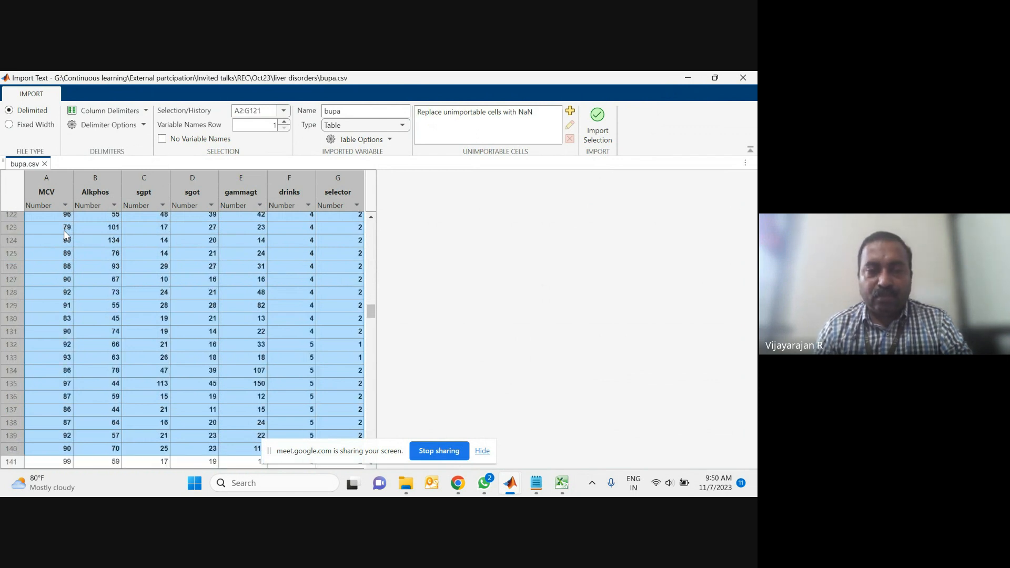
{"action": "key", "text": "shift+Down"}
{"action": "key", "text": "shift+Down"}
{"action": "key", "text": "shift+Down"}
{"action": "key", "text": "shift+Down"}
{"action": "key", "text": "shift+Down"}
{"action": "key", "text": "shift+Down"}
{"action": "key", "text": "shift+Down"}
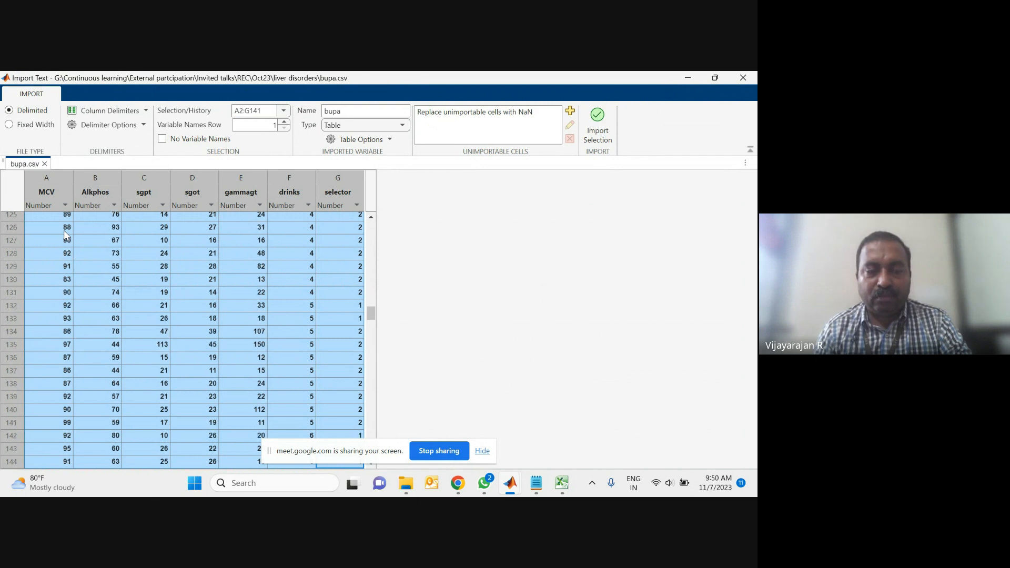
{"action": "key", "text": "shift+Down"}
{"action": "key", "text": "shift+Down"}
{"action": "key", "text": "shift+Down"}
{"action": "key", "text": "shift+Down"}
{"action": "key", "text": "shift+Down"}
{"action": "key", "text": "shift+Down"}
{"action": "key", "text": "shift+Down"}
{"action": "key", "text": "shift+Down"}
{"action": "key", "text": "shift+Down"}
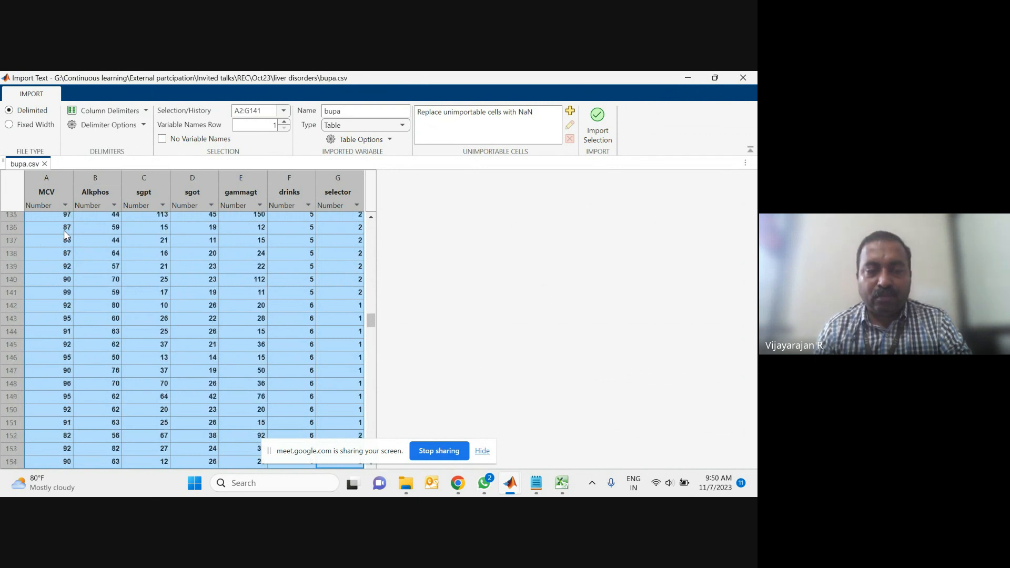
{"action": "key", "text": "shift+Down"}
{"action": "key", "text": "shift+Down"}
{"action": "key", "text": "shift+Down"}
{"action": "key", "text": "shift+Down"}
{"action": "key", "text": "shift+Down"}
{"action": "key", "text": "shift+Down"}
{"action": "key", "text": "shift+Down"}
{"action": "key", "text": "shift+Down"}
{"action": "key", "text": "shift+Down"}
{"action": "key", "text": "shift+Down"}
{"action": "key", "text": "shift+Down"}
{"action": "key", "text": "shift+Down"}
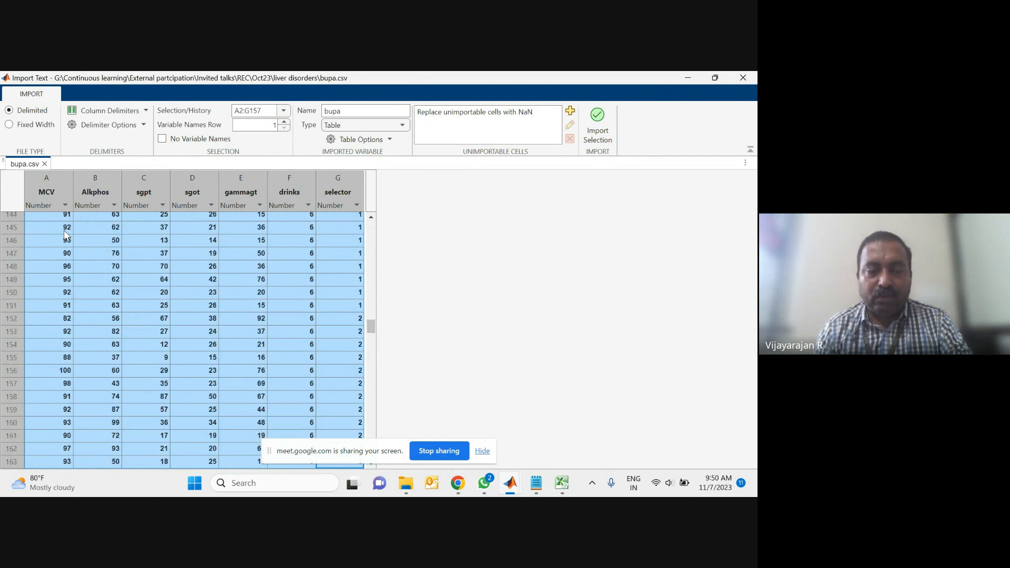
{"action": "key", "text": "shift+Down"}
{"action": "key", "text": "shift+Down"}
{"action": "key", "text": "shift+Down"}
{"action": "key", "text": "shift+Down"}
{"action": "key", "text": "shift+Down"}
{"action": "key", "text": "shift+Down"}
{"action": "key", "text": "shift+Down"}
{"action": "key", "text": "shift+Down"}
{"action": "key", "text": "shift+Down"}
{"action": "key", "text": "shift+Down"}
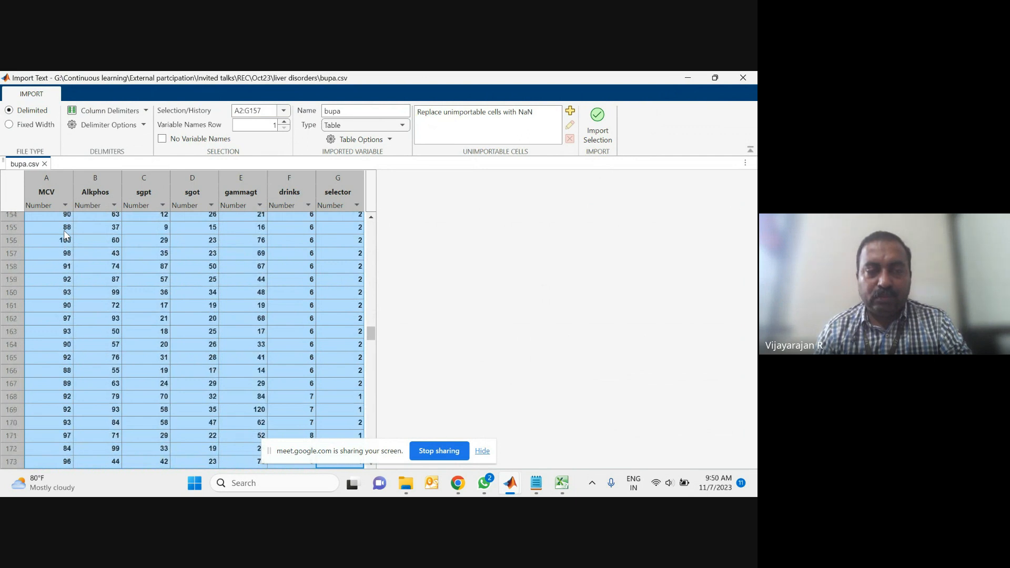
{"action": "key", "text": "shift+Down"}
{"action": "key", "text": "shift+Down"}
{"action": "key", "text": "shift+Down"}
{"action": "key", "text": "shift+Down"}
{"action": "key", "text": "shift+Down"}
{"action": "key", "text": "shift+Down"}
{"action": "key", "text": "shift+Down"}
{"action": "key", "text": "shift+Down"}
{"action": "key", "text": "shift+Down"}
{"action": "key", "text": "shift+Down"}
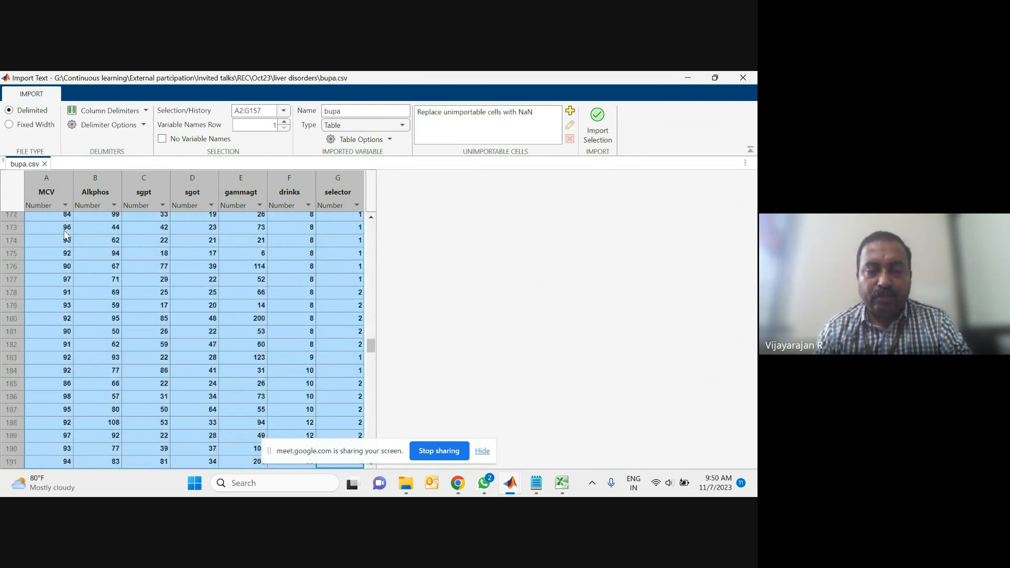
{"action": "key", "text": "shift+Down"}
{"action": "key", "text": "shift+Down"}
{"action": "key", "text": "shift+Down"}
{"action": "key", "text": "shift+Down"}
{"action": "key", "text": "shift+Down"}
{"action": "key", "text": "shift+Down"}
{"action": "key", "text": "shift+Down"}
{"action": "key", "text": "shift+Down"}
{"action": "key", "text": "shift+Down"}
{"action": "key", "text": "shift+Down"}
{"action": "key", "text": "shift+Down"}
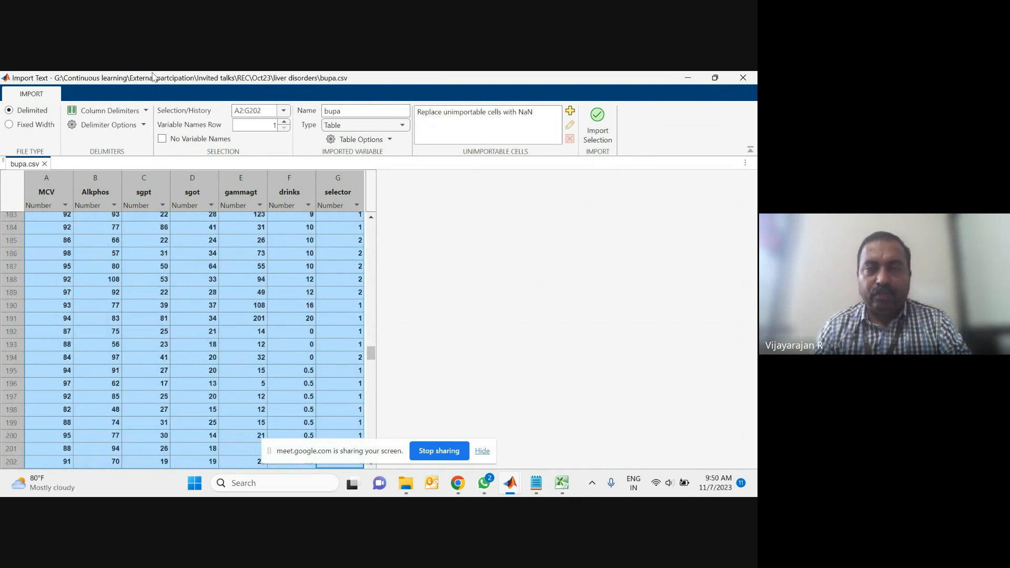
{"action": "scroll", "coordinate": [225, 354], "scroll_direction": "down", "scroll_amount": 8}
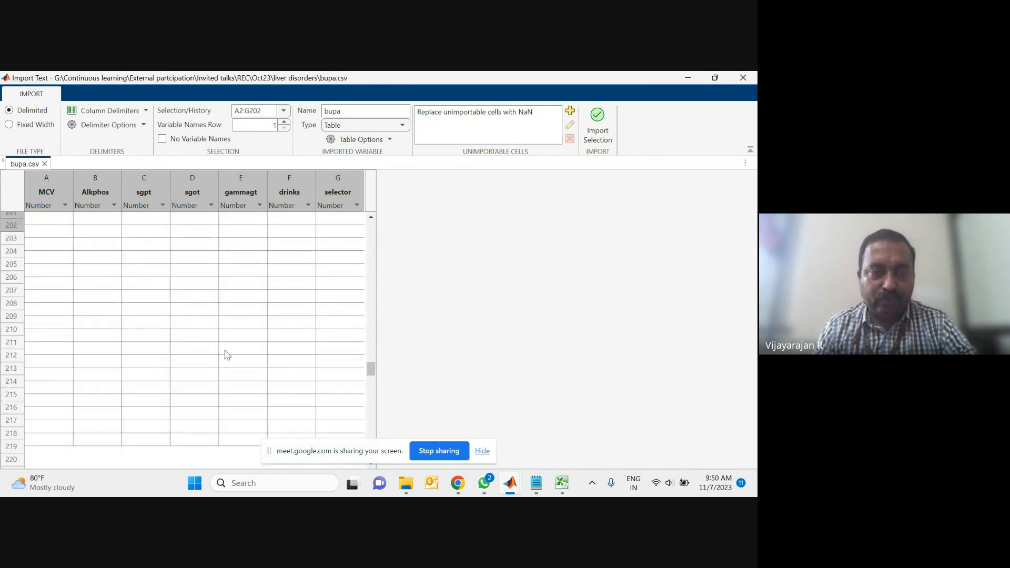
{"action": "left_click", "coordinate": [755, 78]}
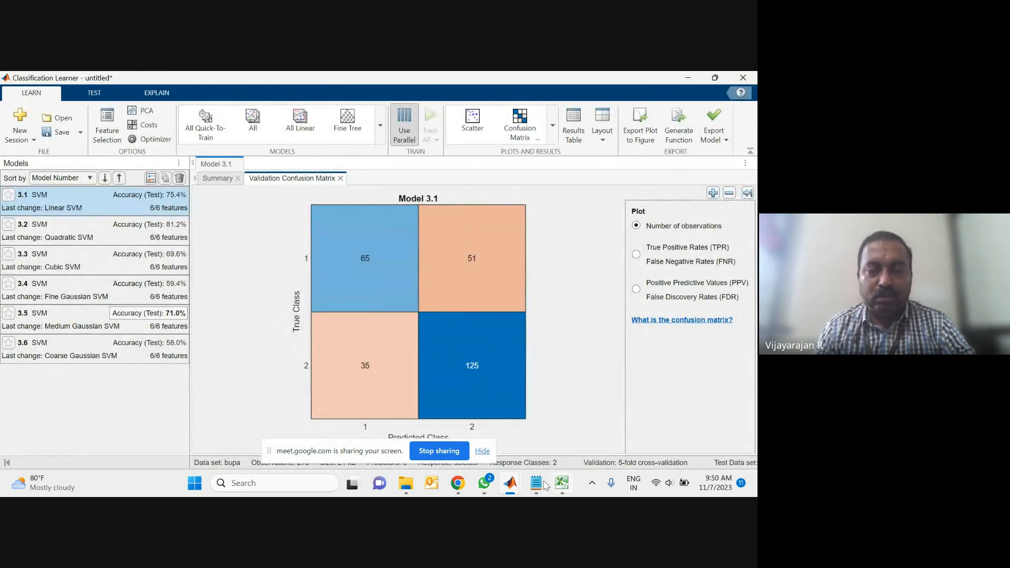
Step: Start a new session from file without saving the current one, and open bupa from the liver+disorders folder
{"action": "left_click", "coordinate": [19, 131]}
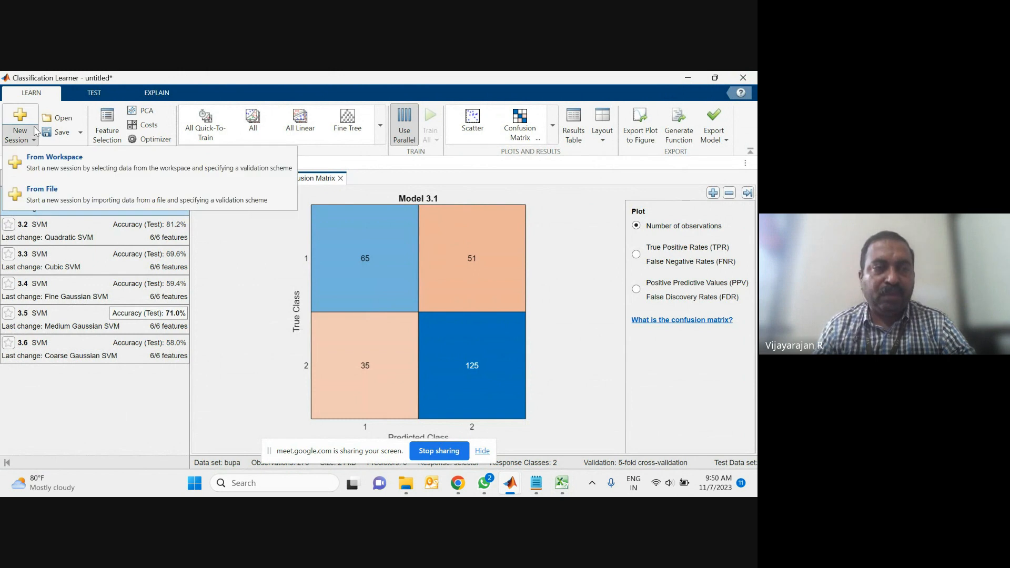
{"action": "left_click", "coordinate": [47, 197]}
{"action": "left_click", "coordinate": [419, 313]}
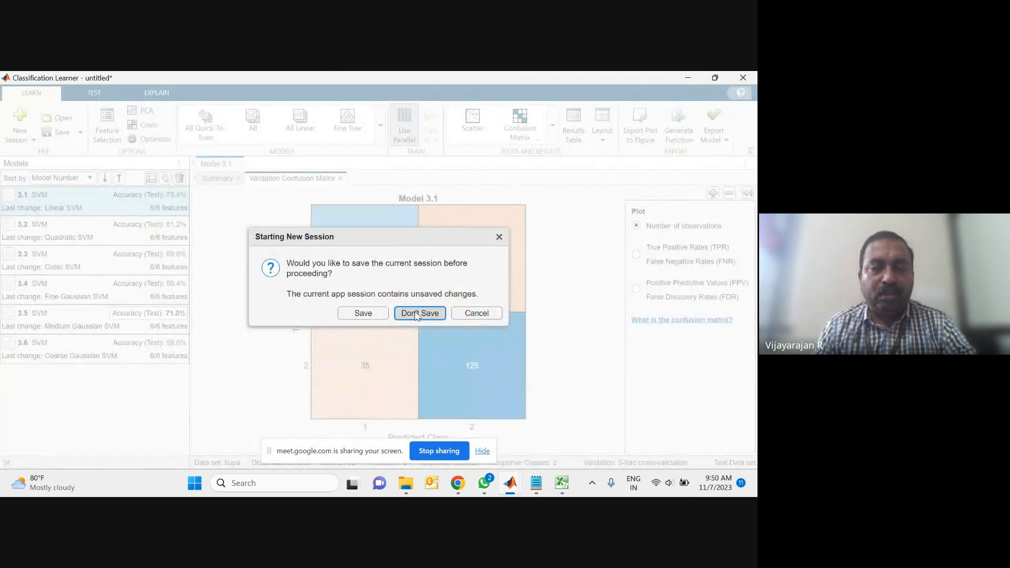
{"action": "scroll", "coordinate": [67, 236], "scroll_direction": "up", "scroll_amount": 3}
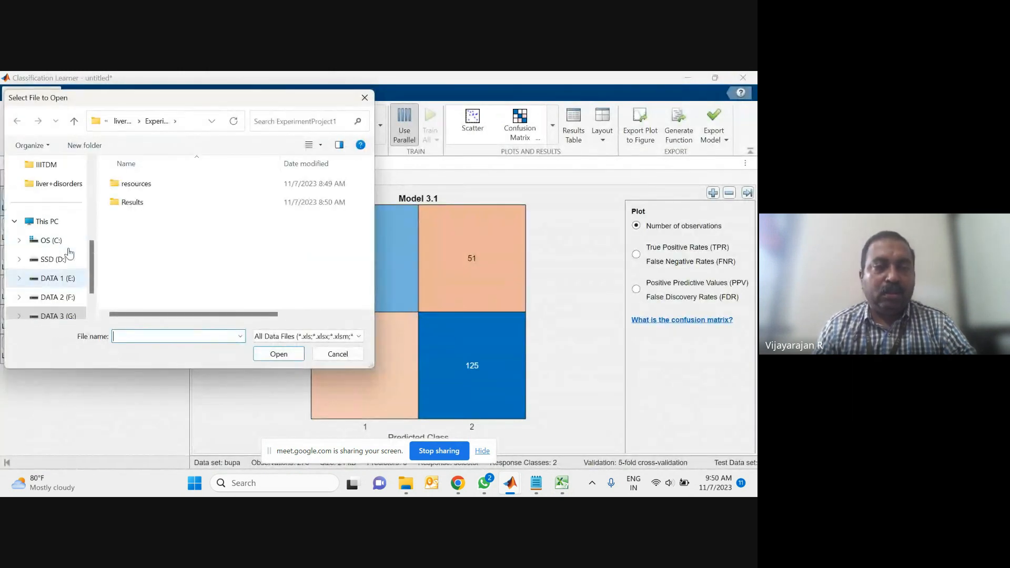
{"action": "left_click", "coordinate": [63, 204]}
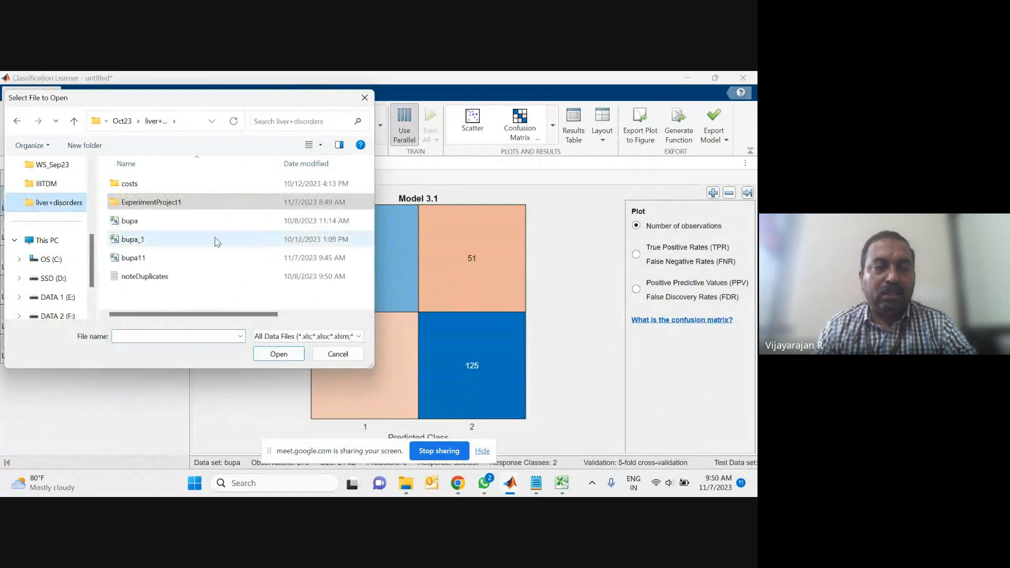
{"action": "left_click", "coordinate": [134, 221]}
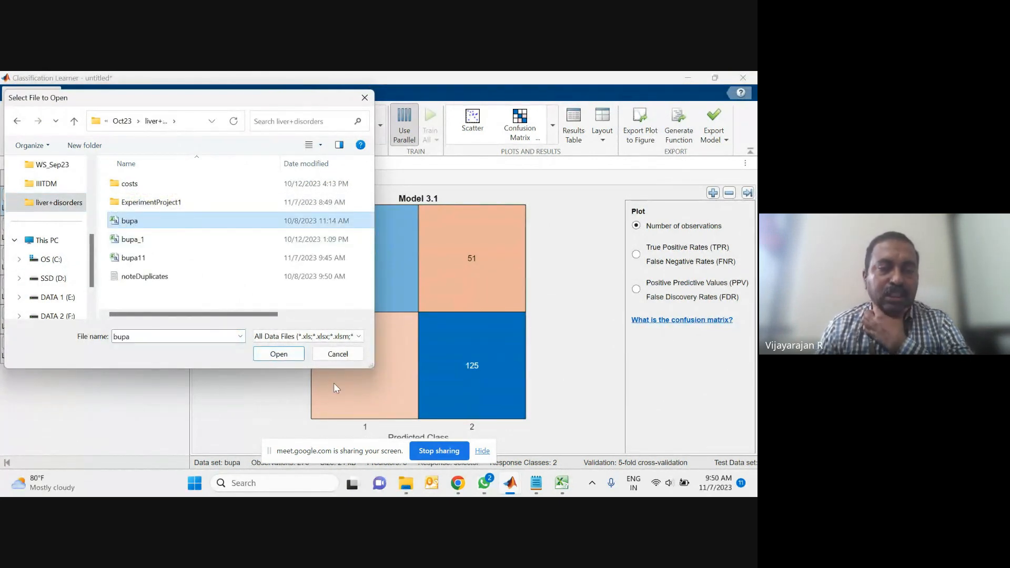
{"action": "left_click", "coordinate": [279, 354]}
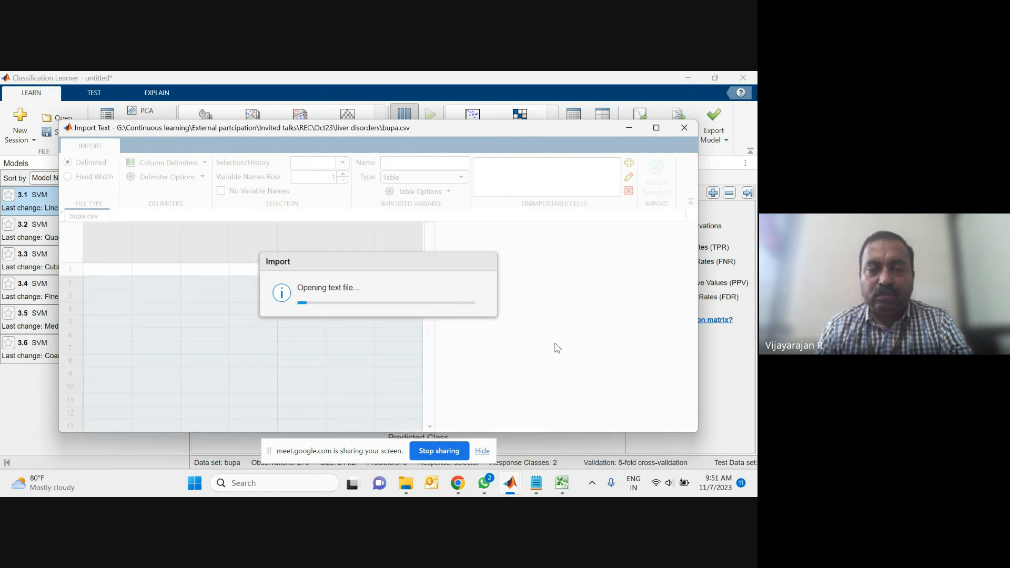
Step: Maximize the import window and import the bupa data selection
{"action": "left_click", "coordinate": [656, 128]}
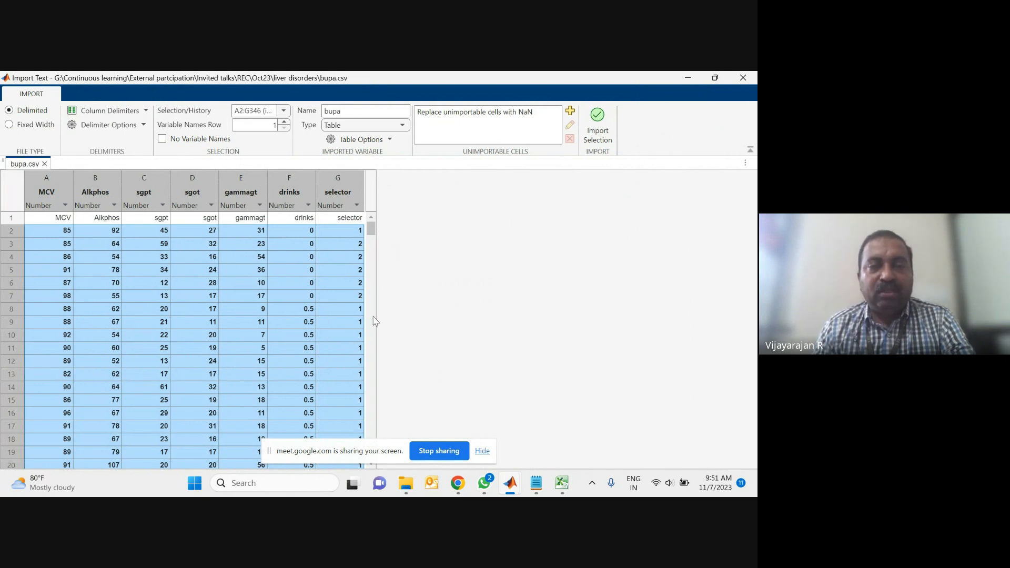
{"action": "left_click", "coordinate": [425, 114]}
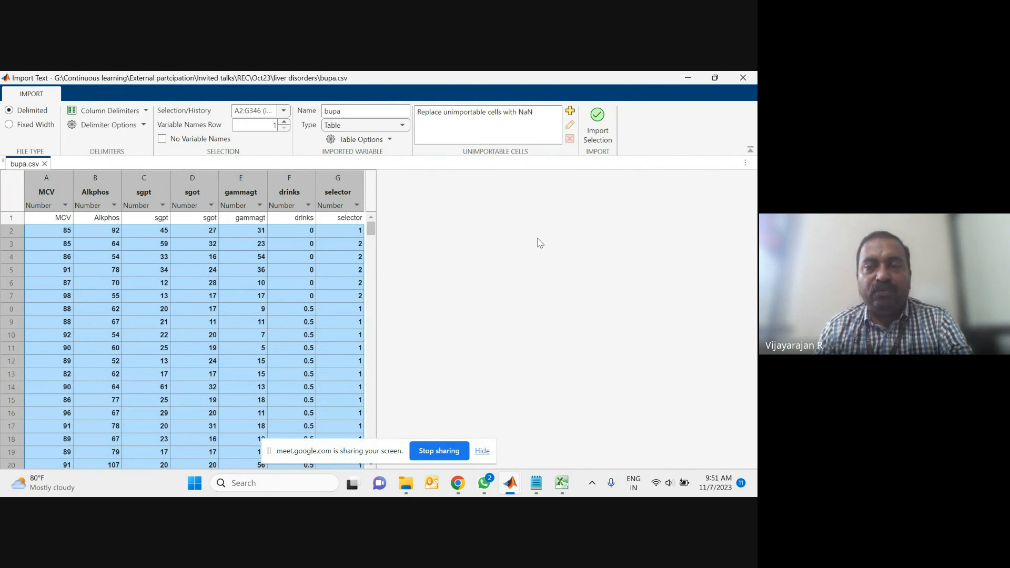
{"action": "left_click", "coordinate": [598, 117]}
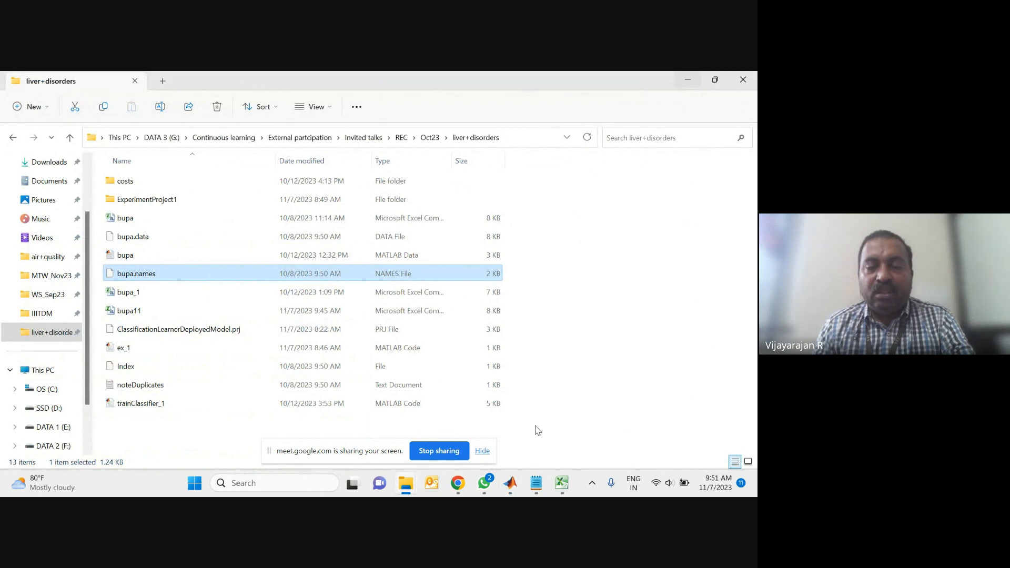
Step: In the new session dialog, choose selector as the response and enable setting aside a test data set
{"action": "mouse_move", "coordinate": [513, 488]}
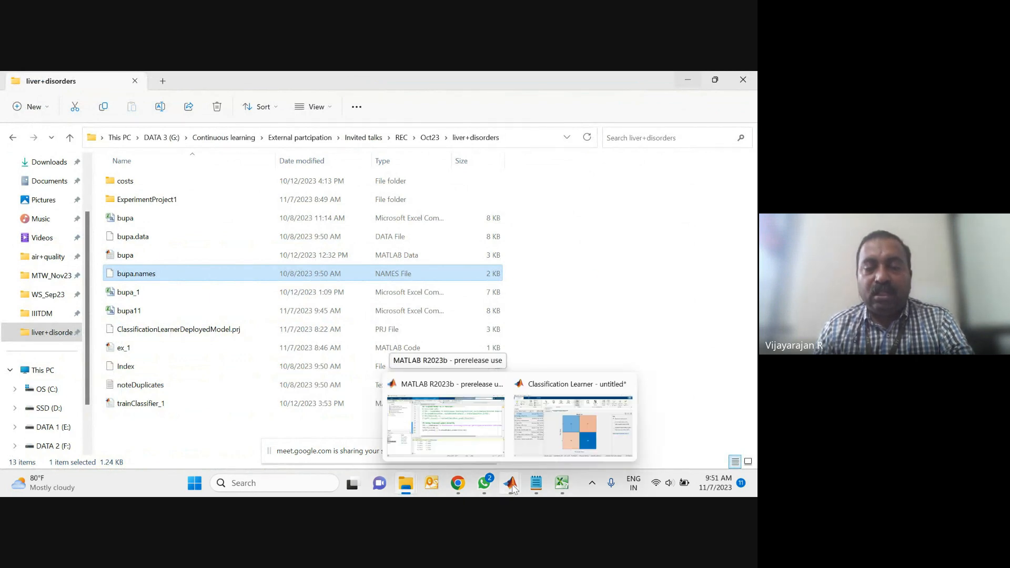
{"action": "left_click", "coordinate": [544, 448]}
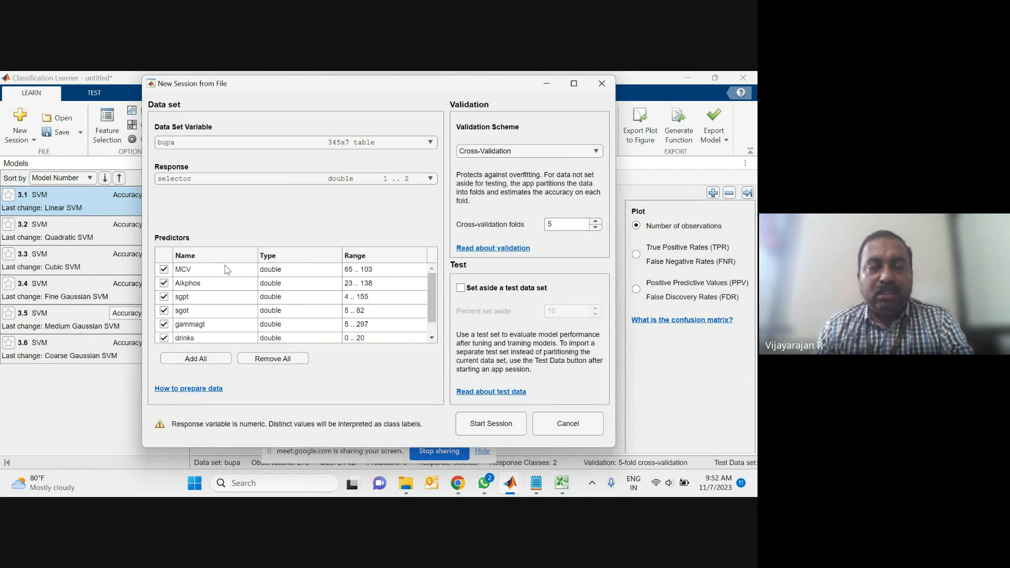
{"action": "scroll", "coordinate": [225, 270], "scroll_direction": "down", "scroll_amount": 1}
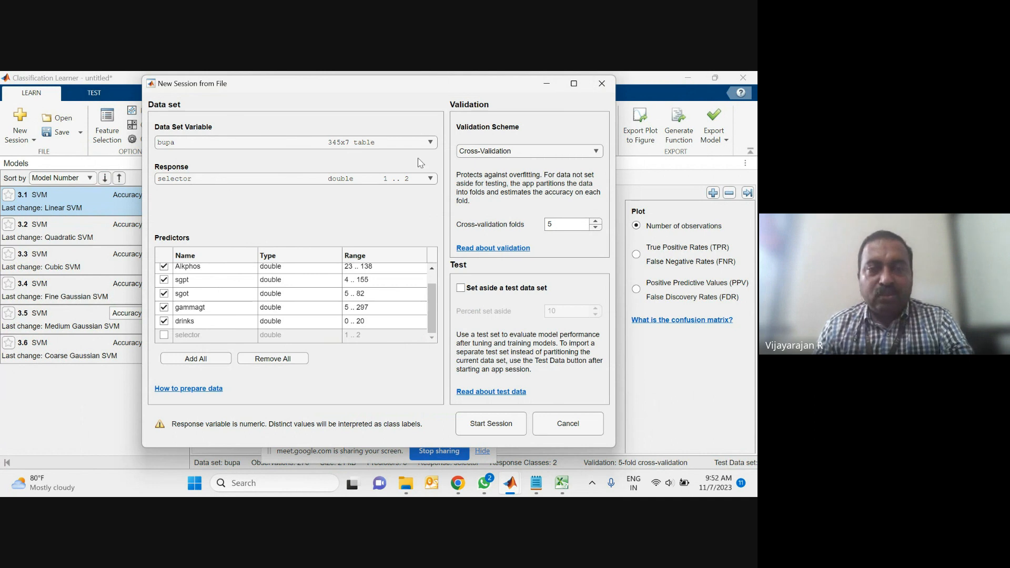
{"action": "left_click", "coordinate": [431, 179]}
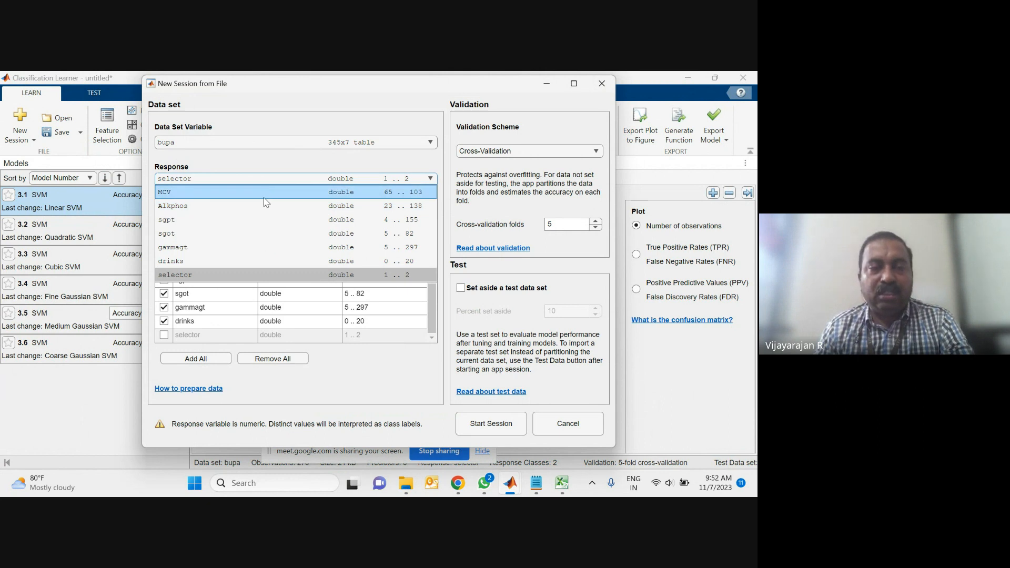
{"action": "left_click", "coordinate": [235, 277]}
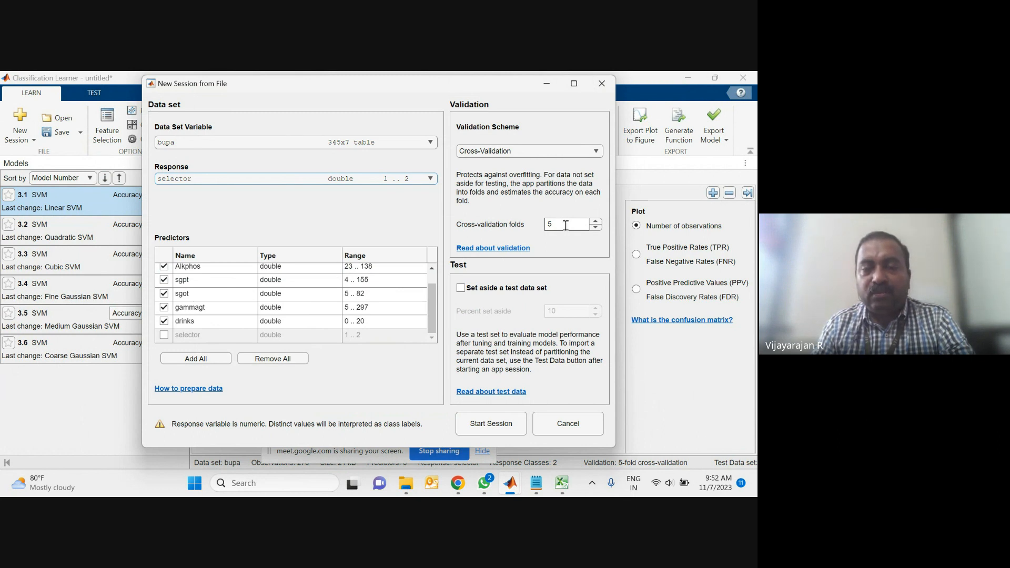
{"action": "left_click", "coordinate": [461, 289]}
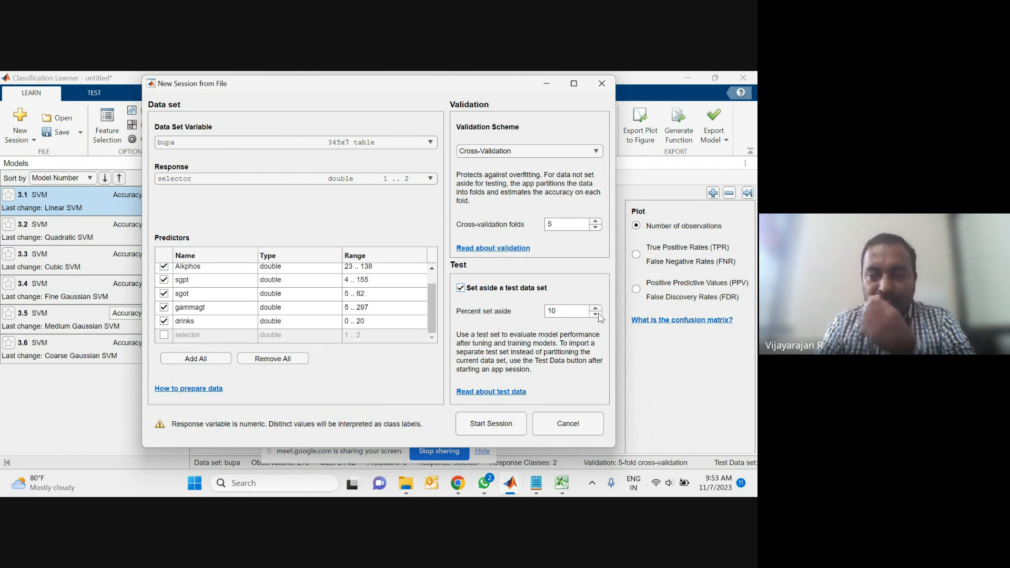
Step: Set the percentage of data set aside for testing to 20 and start the session
{"action": "left_click", "coordinate": [579, 312]}
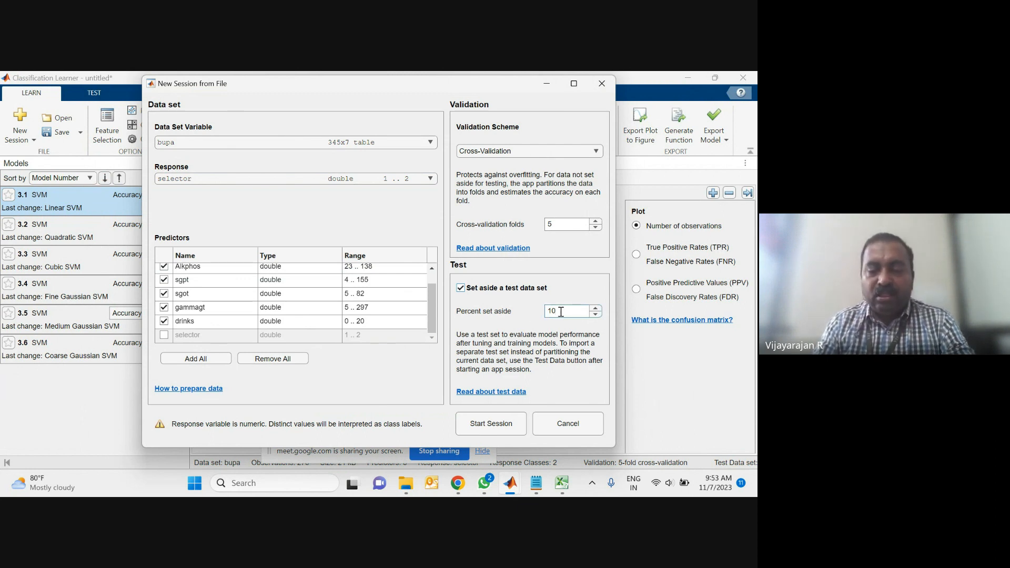
{"action": "key", "text": "BackSpace"}
{"action": "type", "text": "20"}
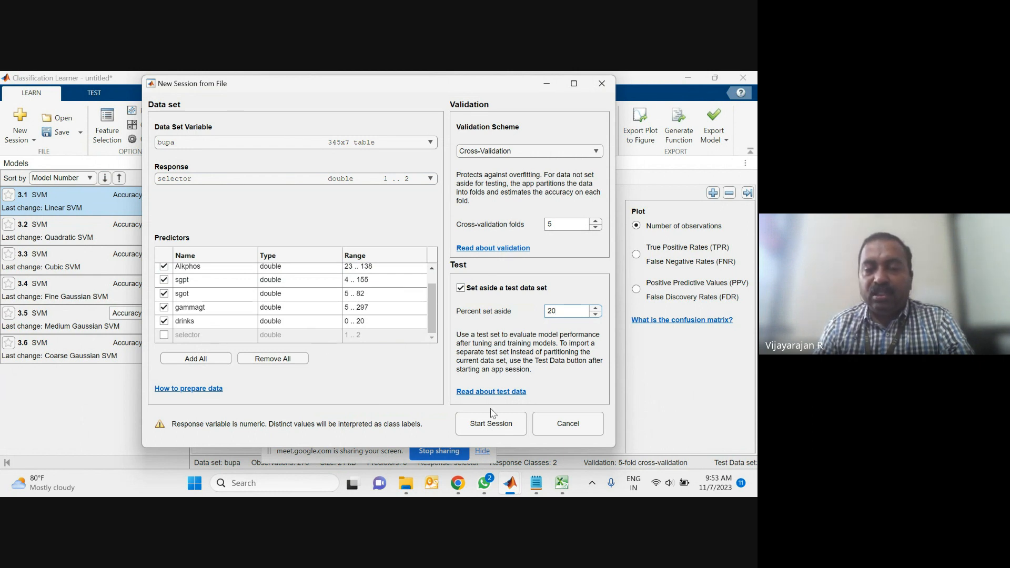
{"action": "left_click", "coordinate": [496, 424]}
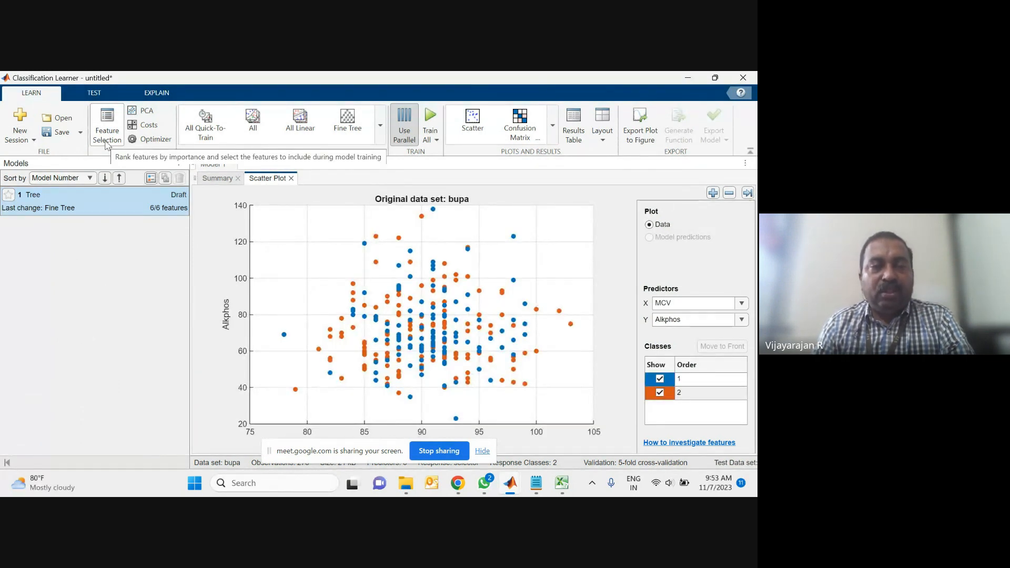
Step: Open Feature Selection and deselect, then reselect, the gammagt and drinks features
{"action": "left_click", "coordinate": [107, 141]}
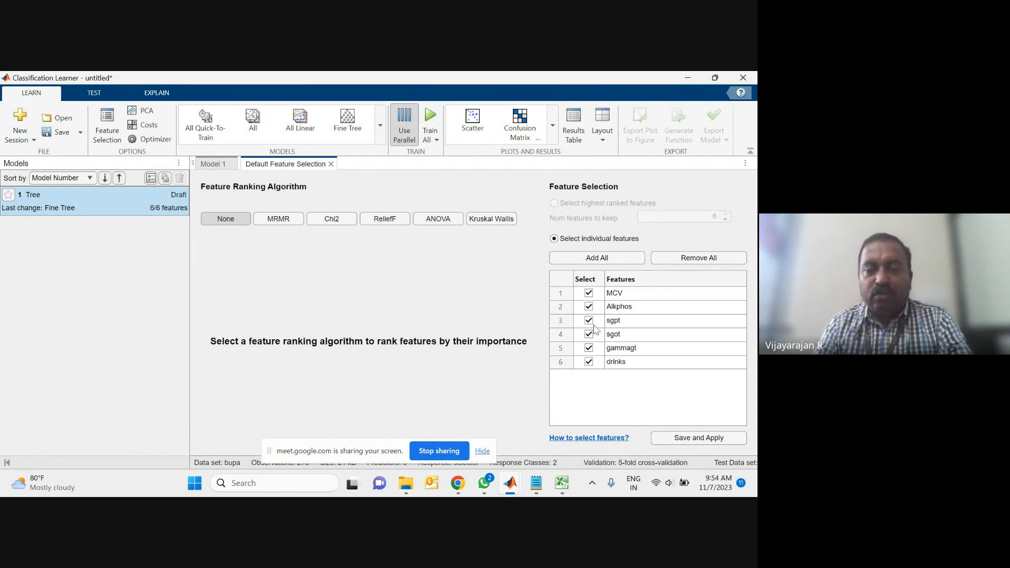
{"action": "left_click", "coordinate": [589, 362]}
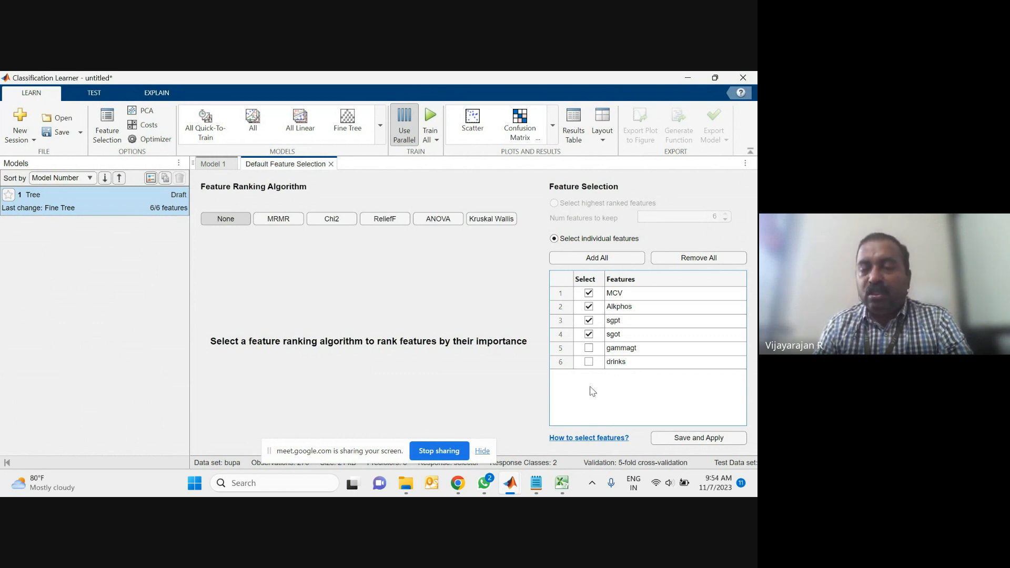
{"action": "left_click", "coordinate": [590, 349]}
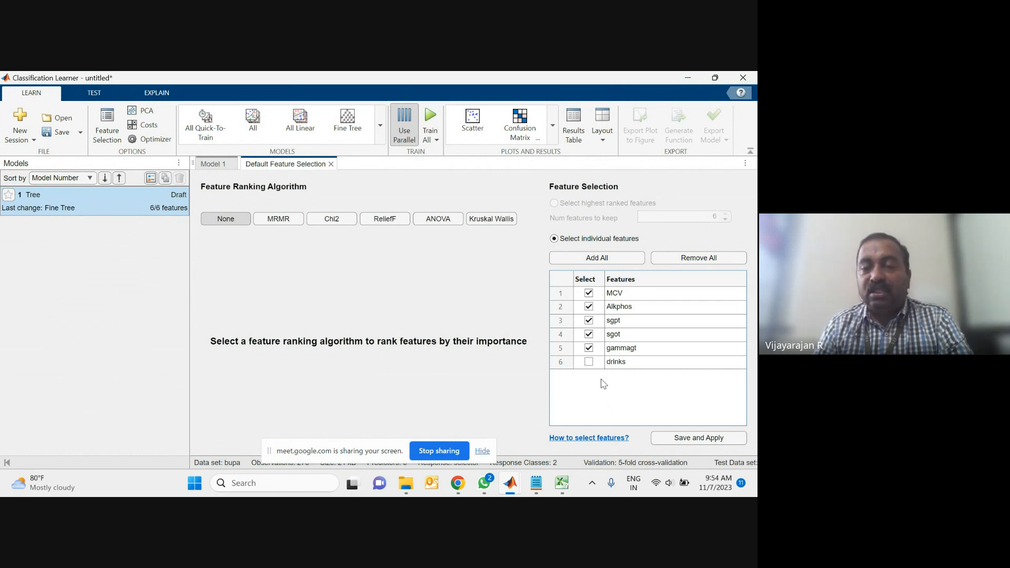
{"action": "left_click", "coordinate": [590, 364]}
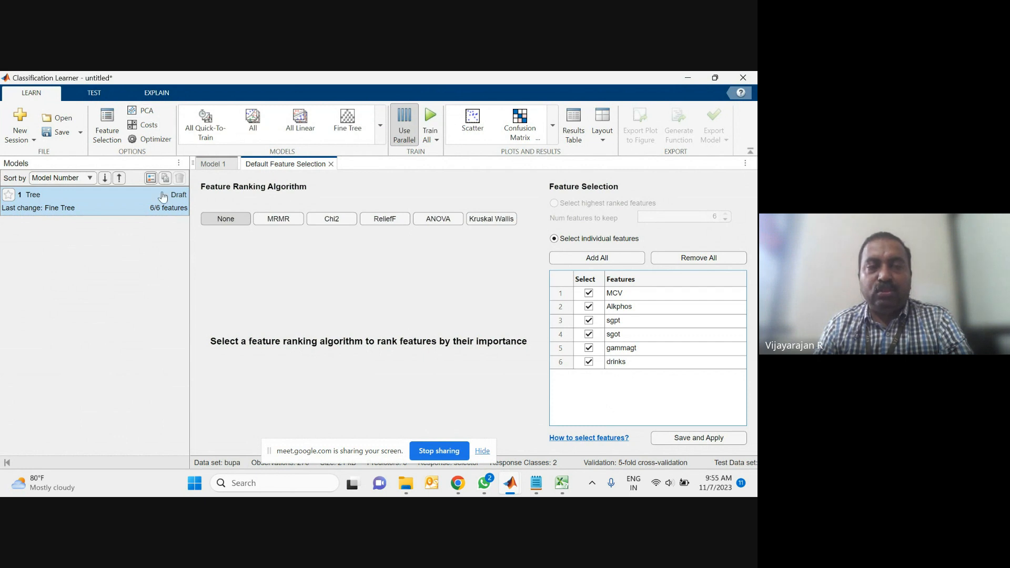
Step: Review the default optimizer options and close the dialog without changes
{"action": "left_click", "coordinate": [154, 139]}
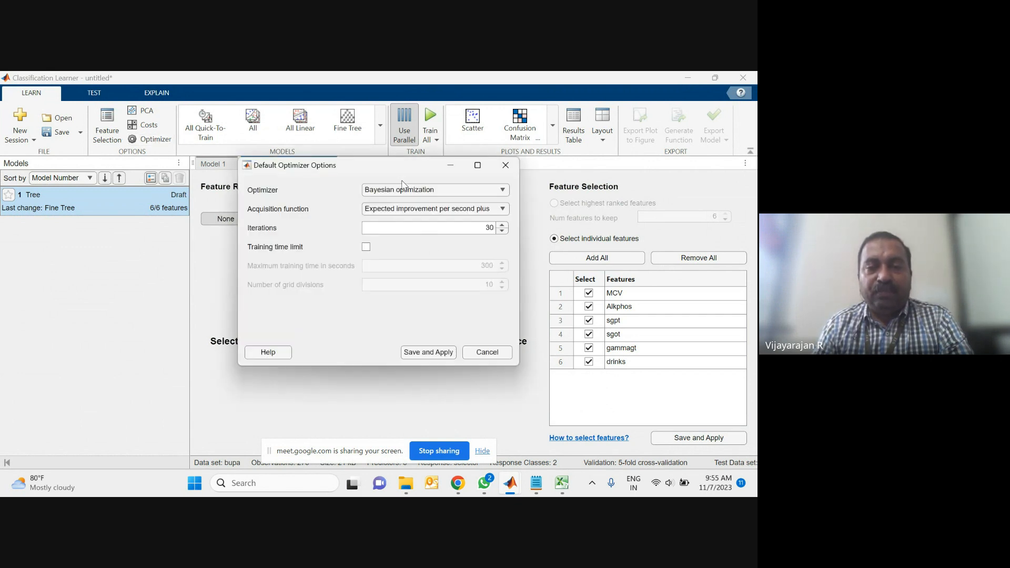
{"action": "left_click", "coordinate": [496, 362]}
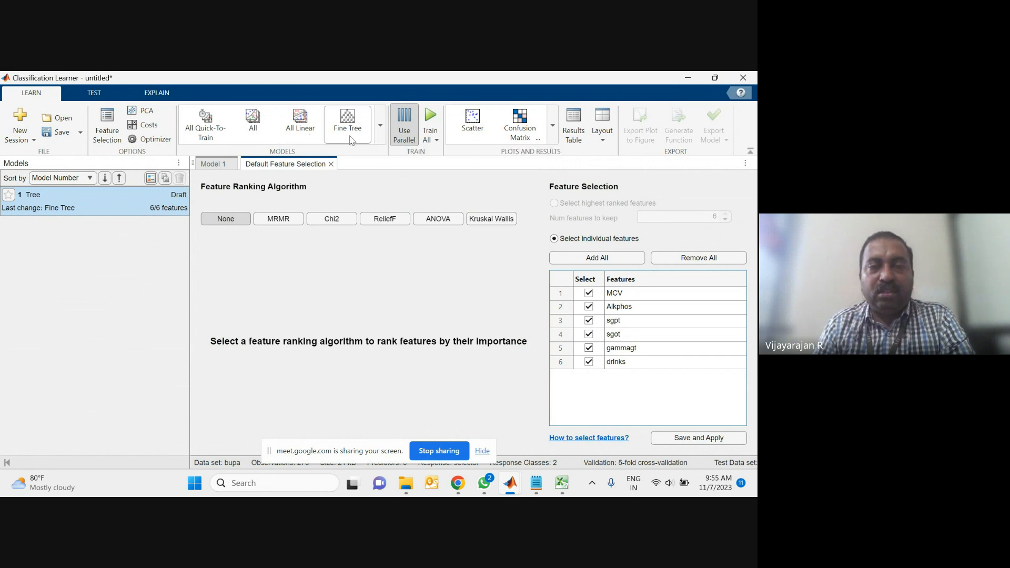
Step: Browse the model gallery and add a draft of all SVM models
{"action": "left_click", "coordinate": [380, 126]}
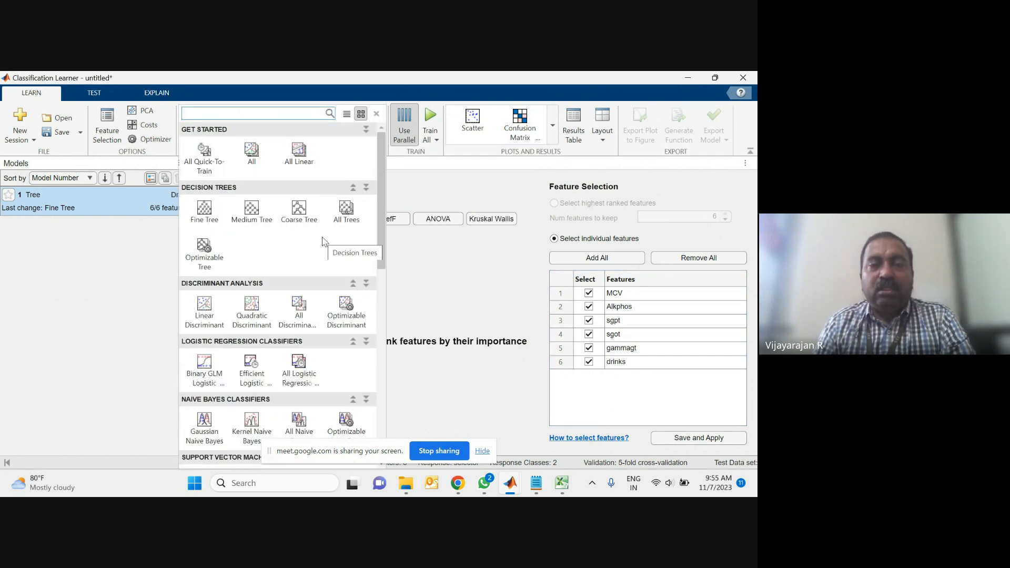
{"action": "scroll", "coordinate": [318, 245], "scroll_direction": "down", "scroll_amount": 2}
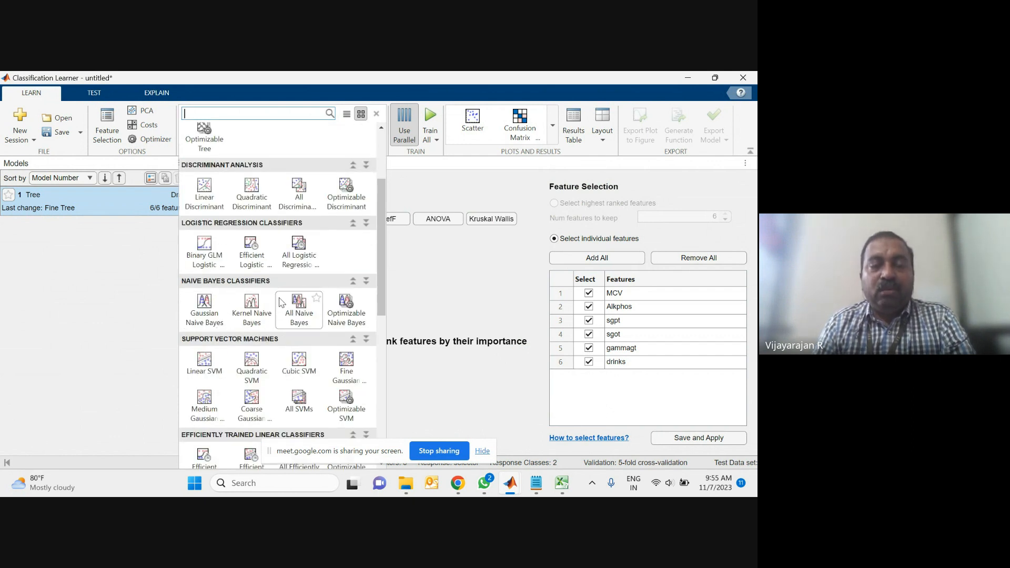
{"action": "scroll", "coordinate": [280, 302], "scroll_direction": "down", "scroll_amount": 1}
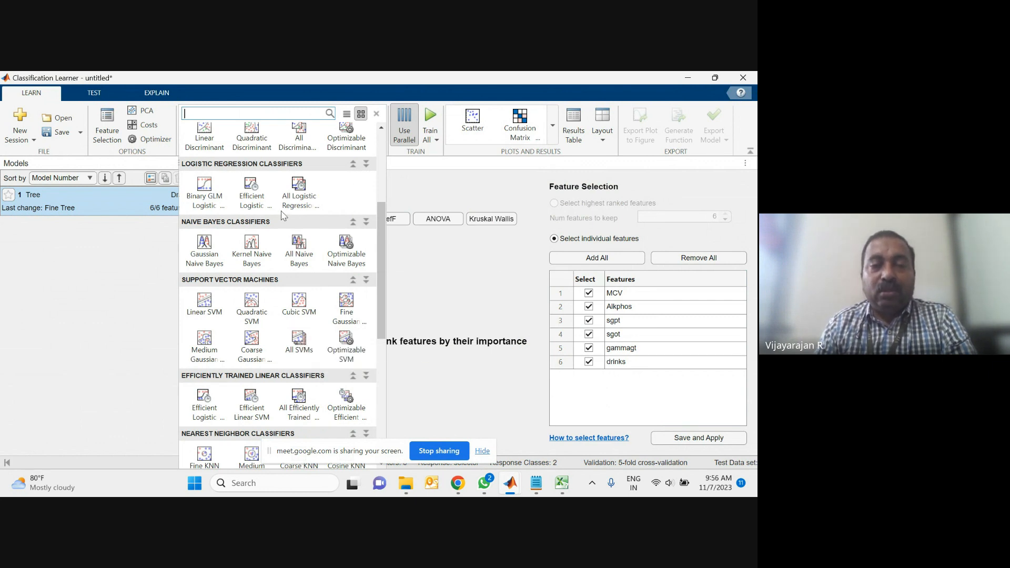
{"action": "key", "text": "Escape"}
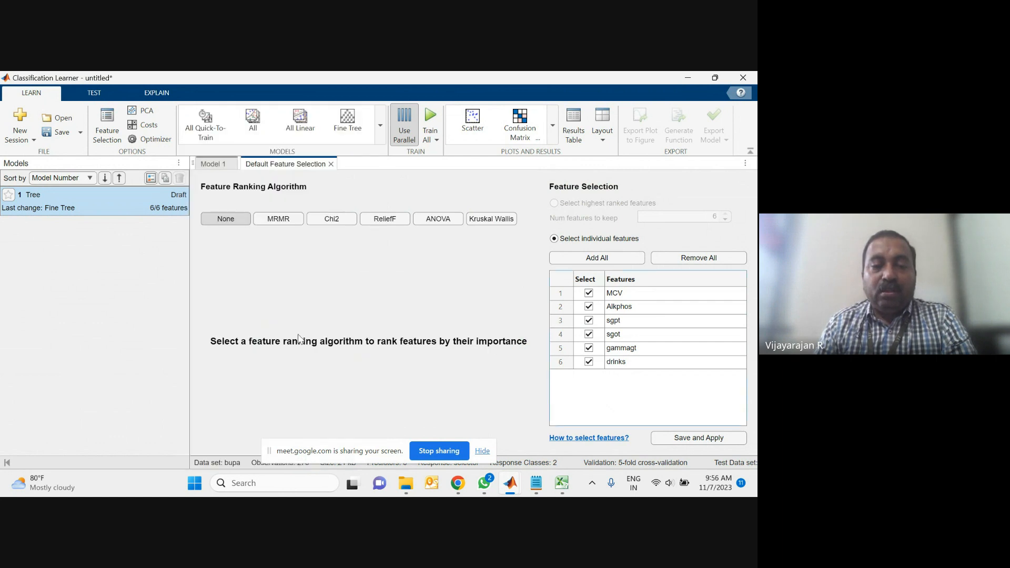
Step: Open the options for the Tree model in the models list
{"action": "right_click", "coordinate": [83, 202]}
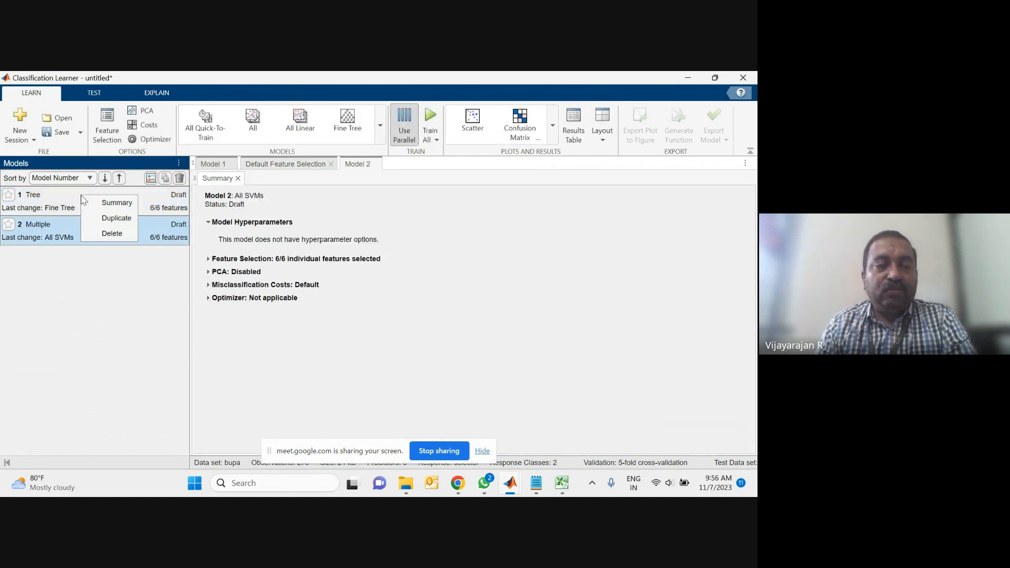